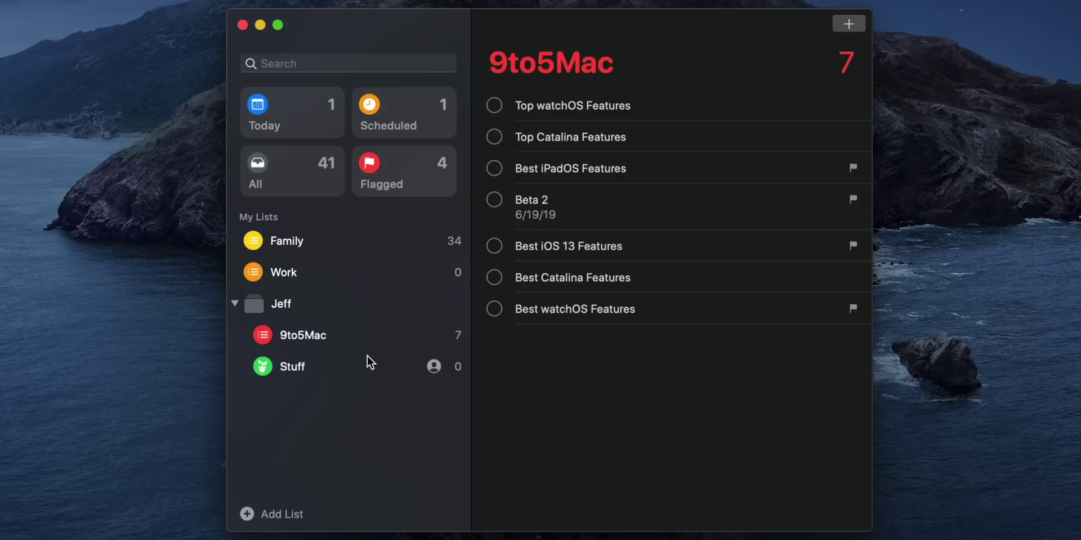
Add a flagged reminder named Finish review to the Stuff list, due on Saturday 6/29/19 at 1:00 PM.
left_click(366, 366)
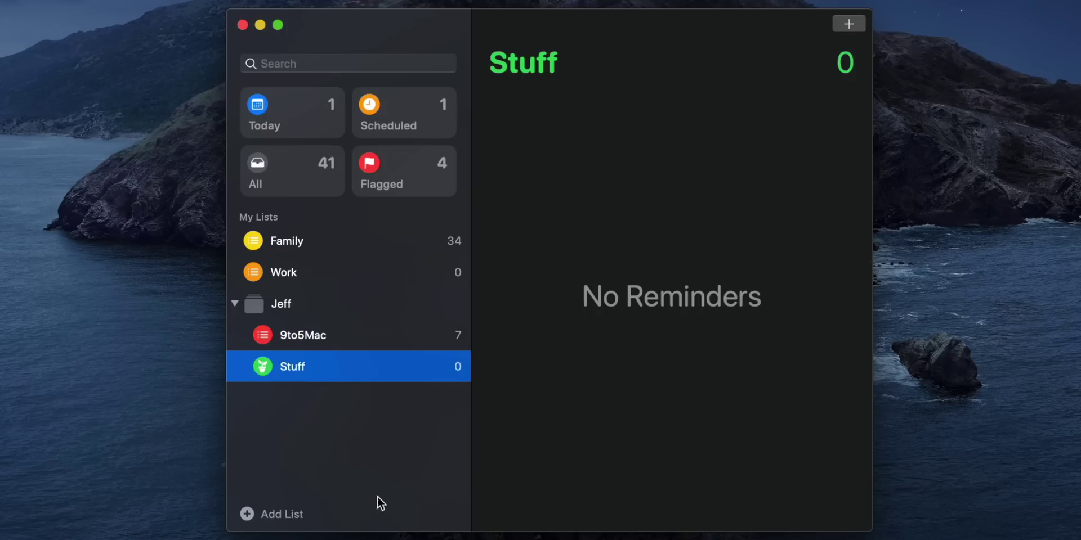
left_click(633, 175)
type("Finish review on")
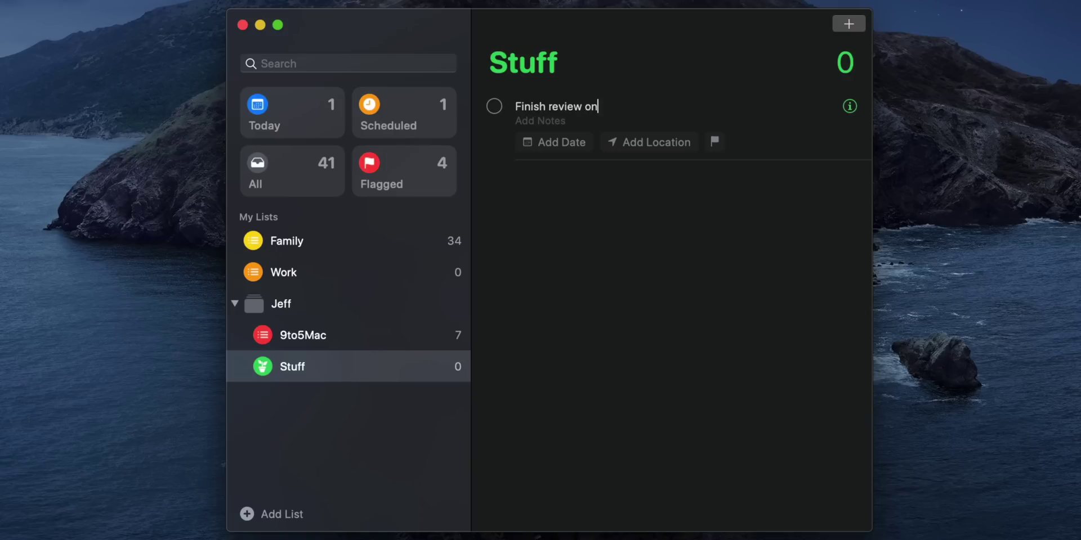
type(" saturday at 1")
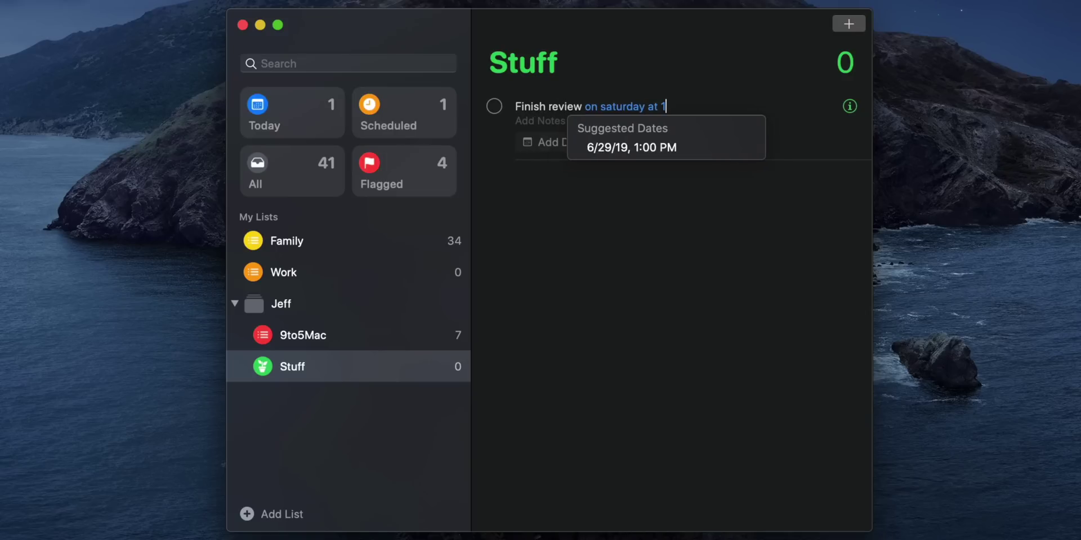
key("Down")
key("Return")
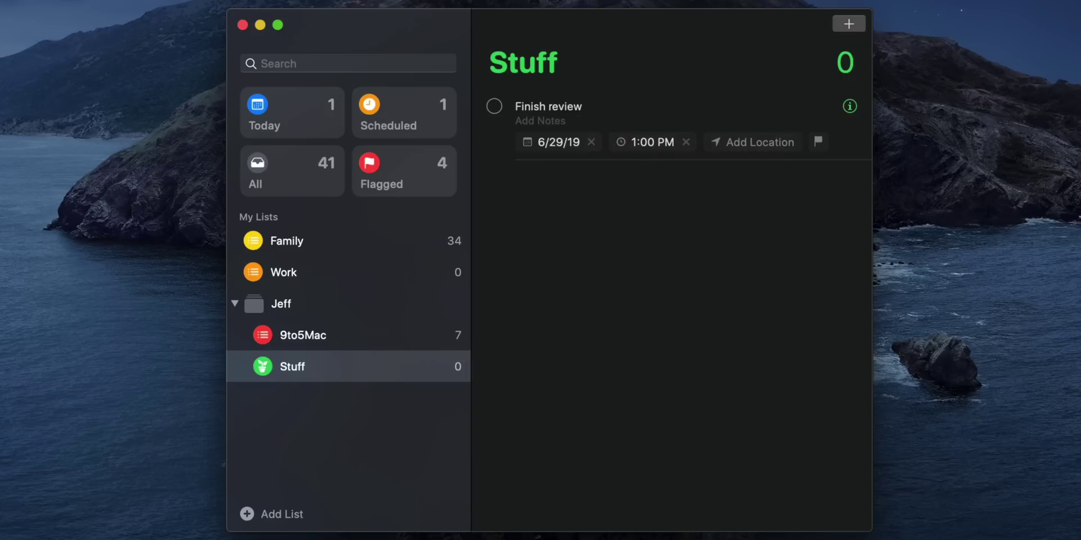
left_click(818, 141)
key("Return")
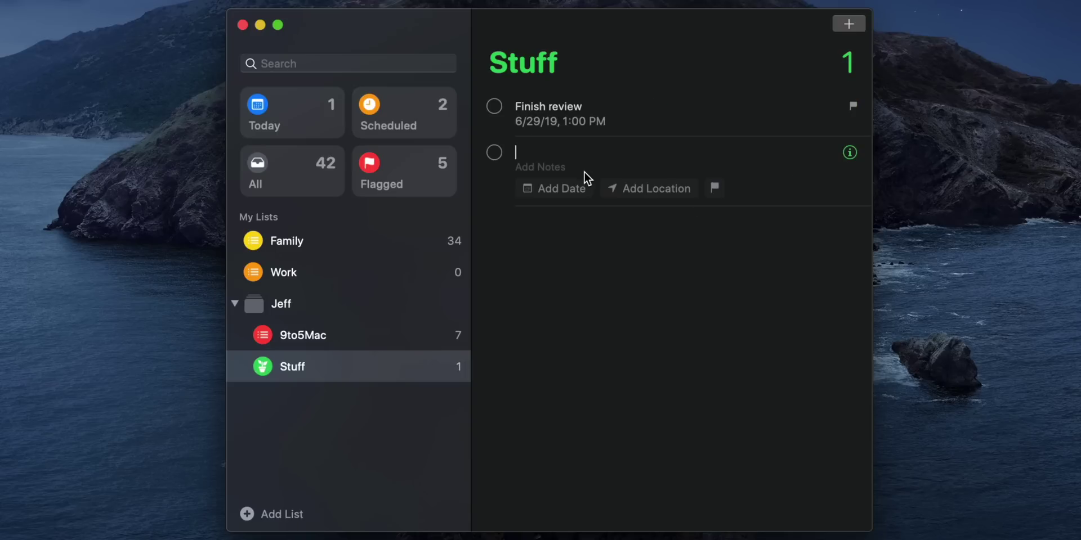
Add a reminder named Review Bike, due tomorrow at 3:00 PM, with the note "Inflate tires properly".
type("Review Bike")
left_click(562, 188)
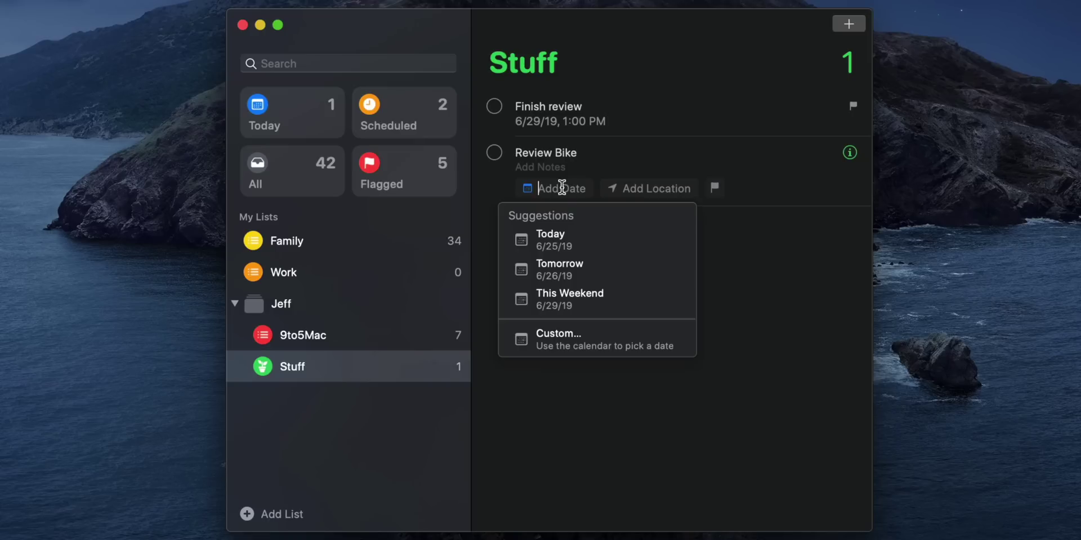
left_click(560, 269)
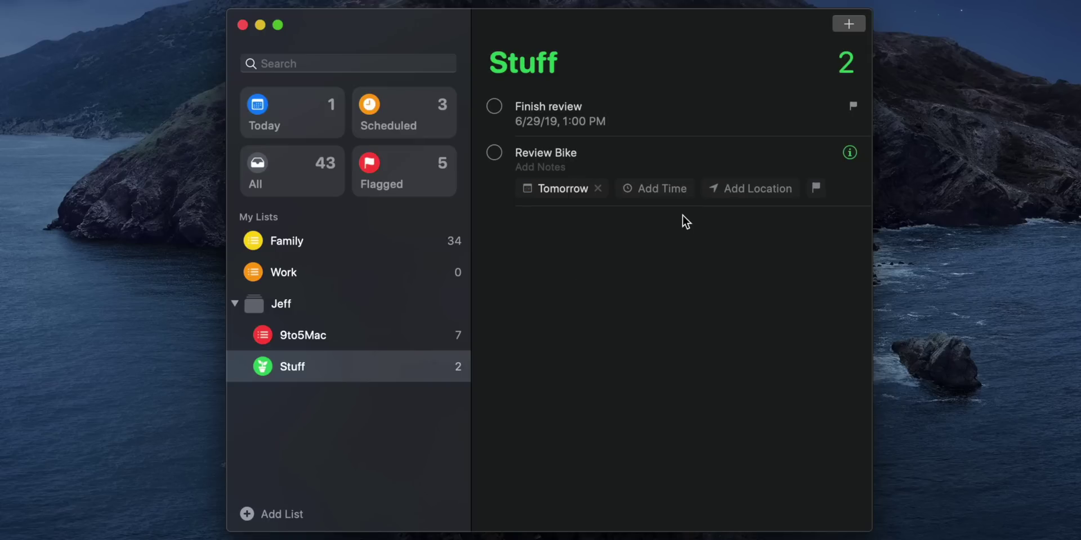
left_click(660, 191)
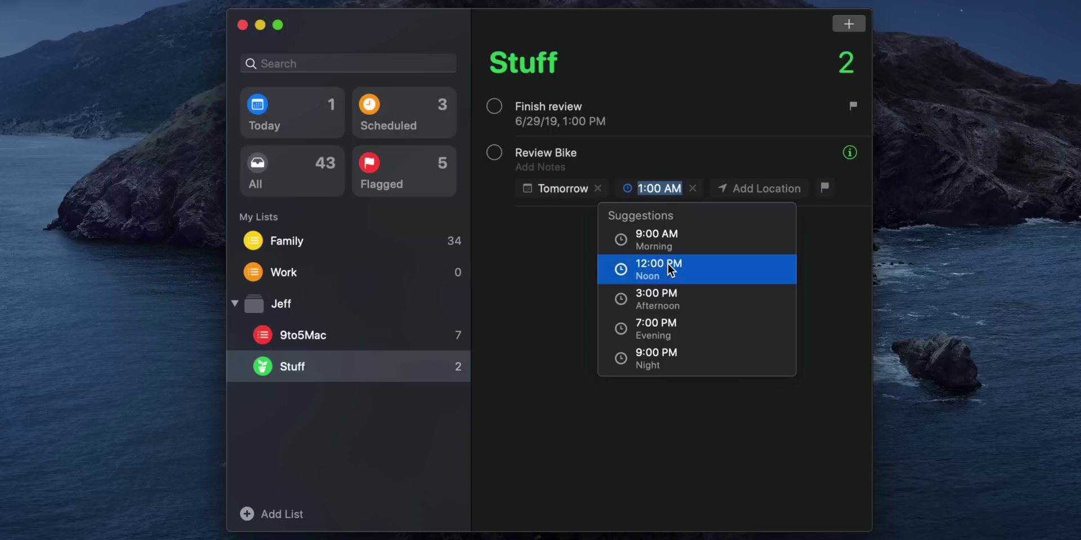
left_click(669, 305)
left_click(537, 168)
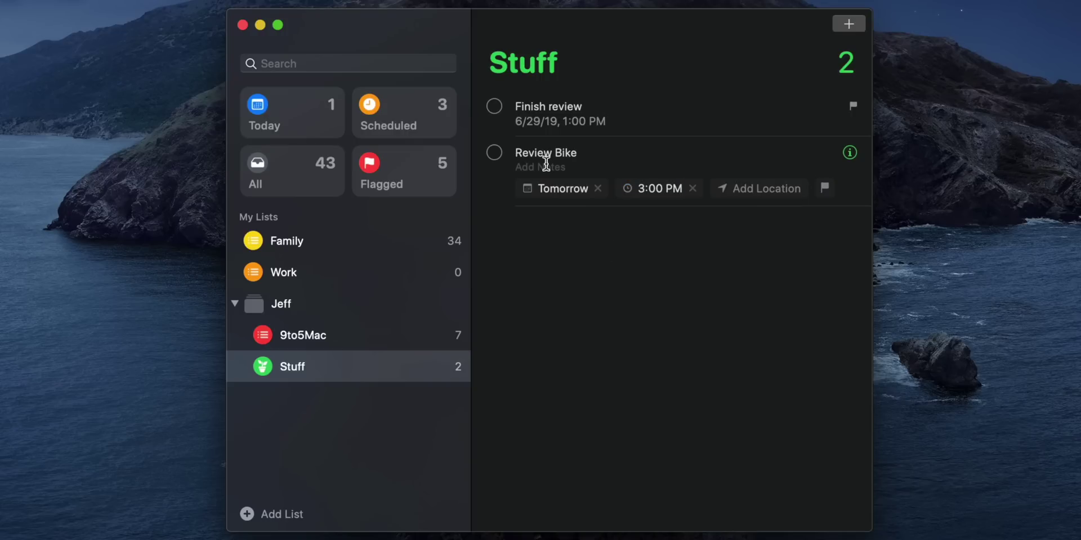
type("Inflate tires properly")
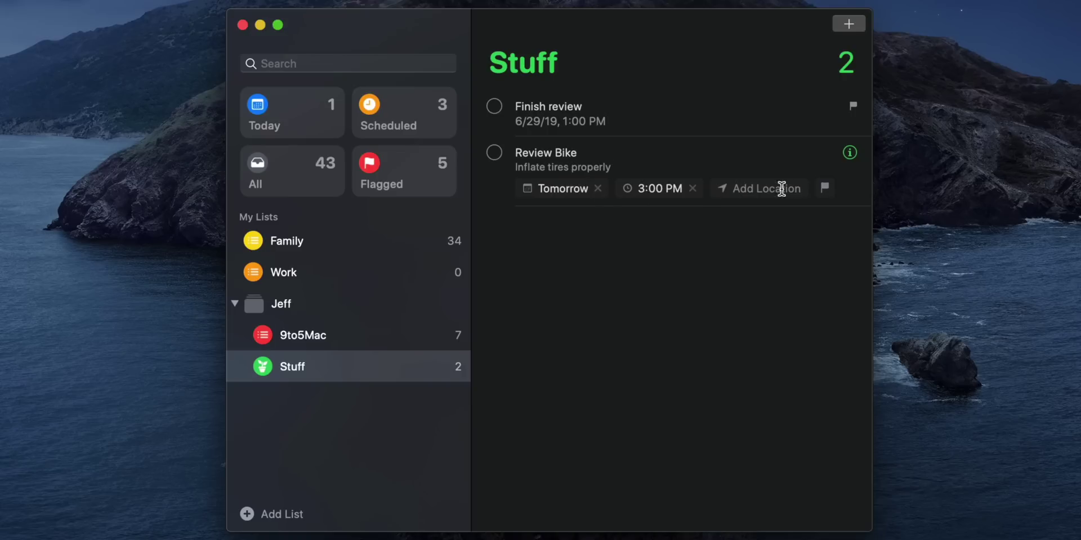
Make Review Bike a subtask of the Finish review reminder, and collapse and re-expand the subtasks.
left_click(525, 224)
left_click_drag(610, 184, 636, 139)
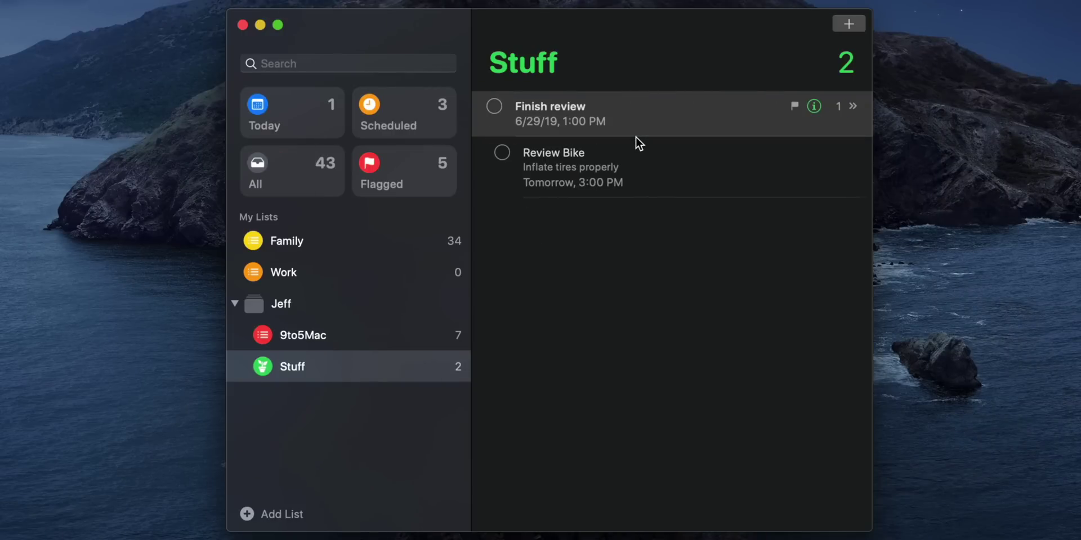
left_click(621, 260)
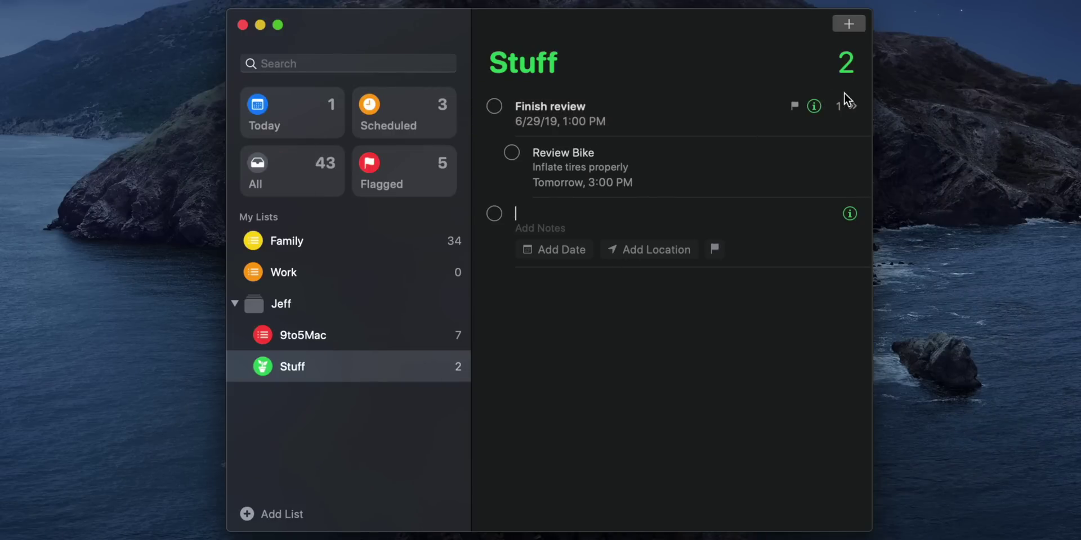
left_click(856, 108)
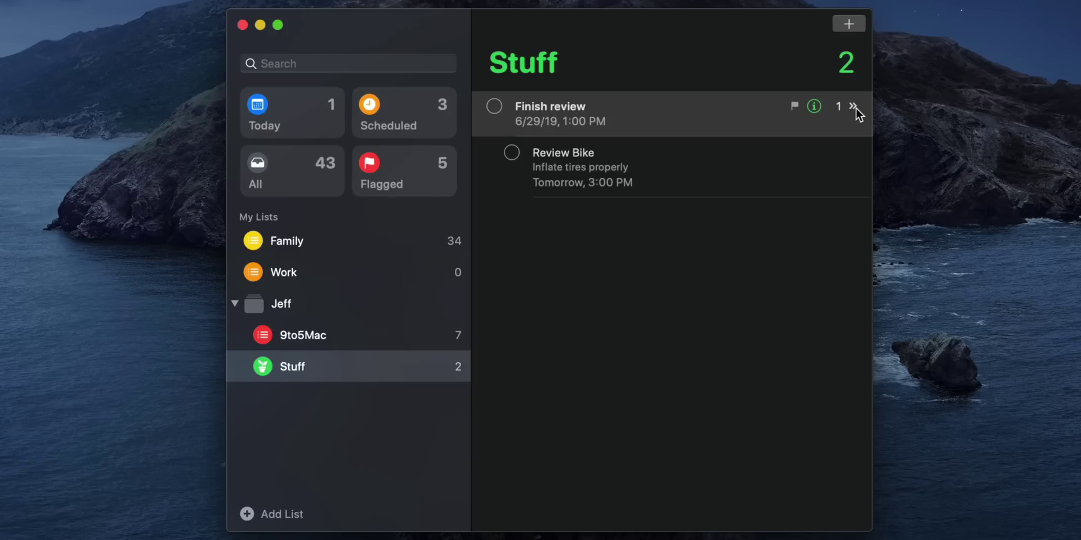
left_click(855, 108)
left_click(852, 108)
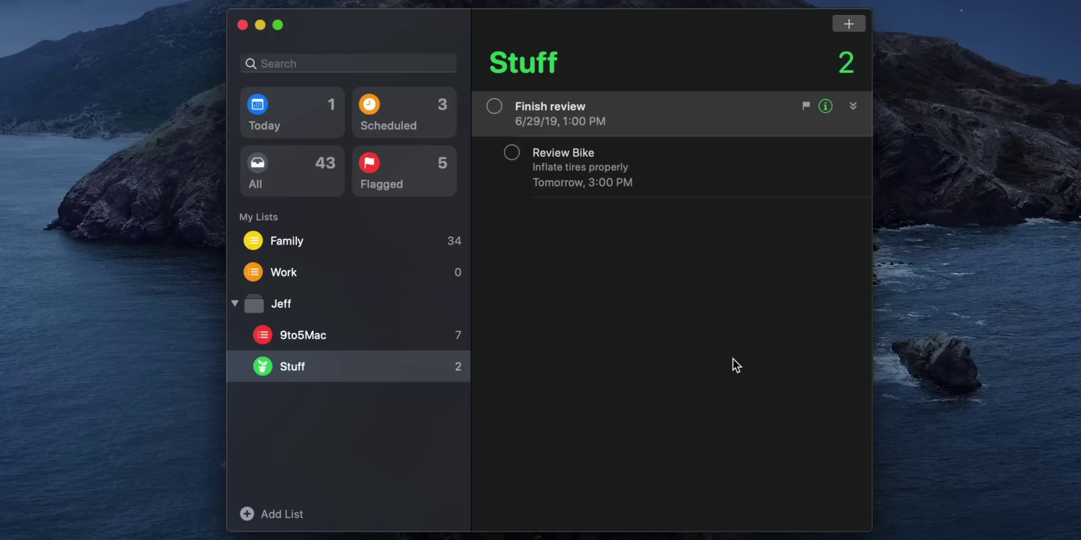
Review the reminders in the Today, Scheduled and Flagged smart lists.
left_click(293, 122)
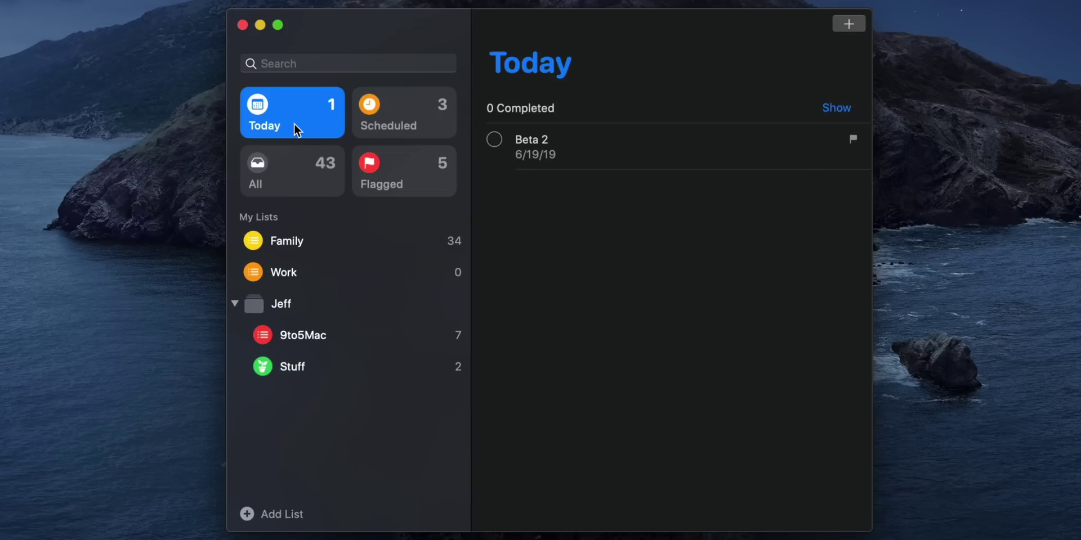
left_click(385, 114)
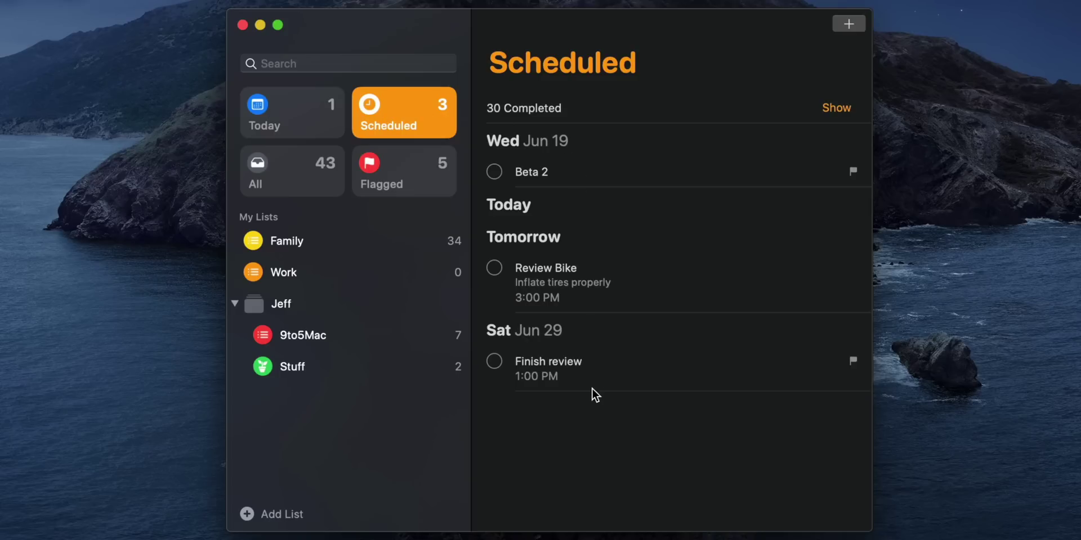
left_click(425, 168)
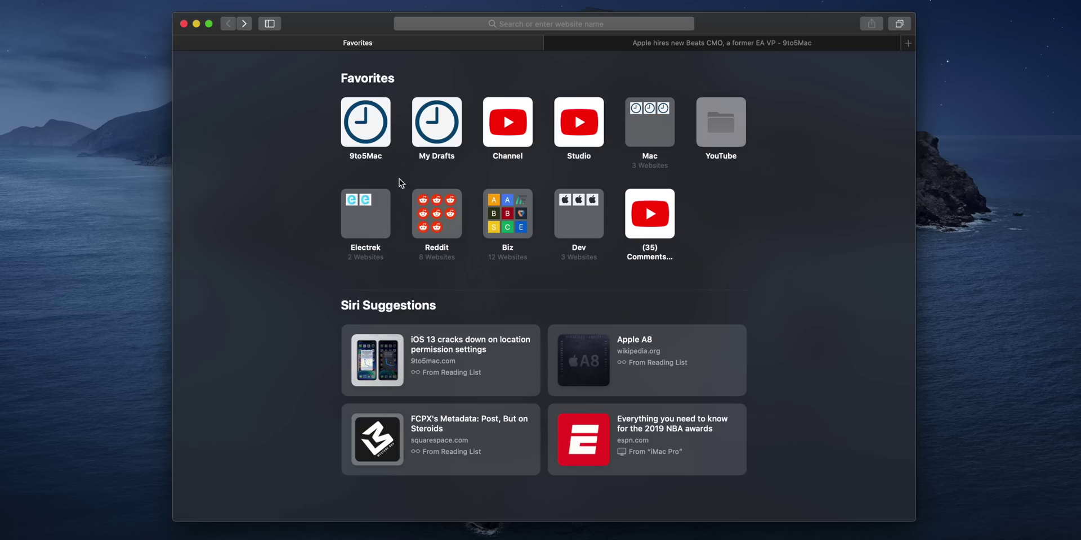
In Safari, look inside the Mac favorites folder, return to Favorites and open the suggested 16-inch MacBook Pro rumor article.
left_click(646, 117)
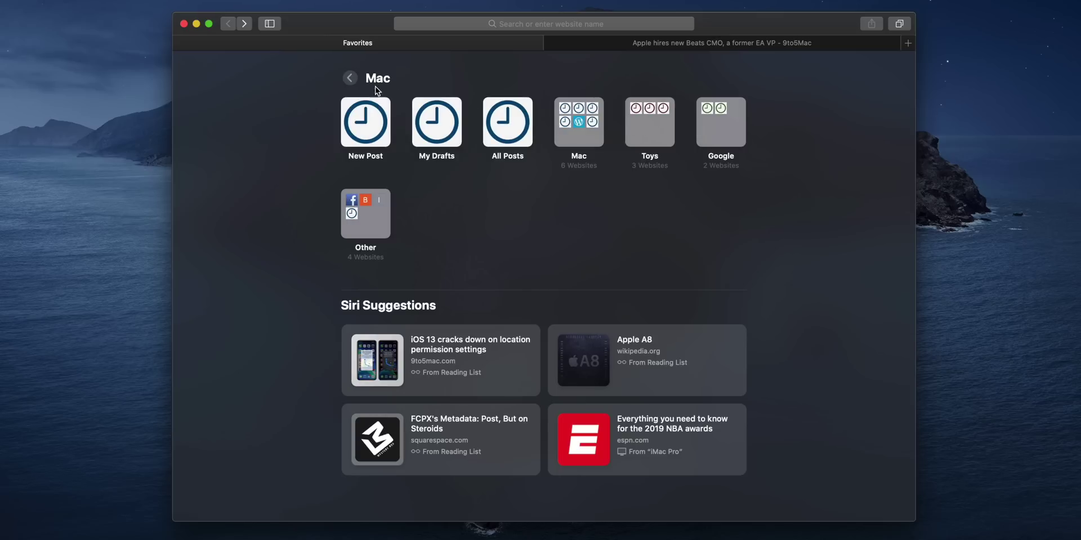
left_click(350, 77)
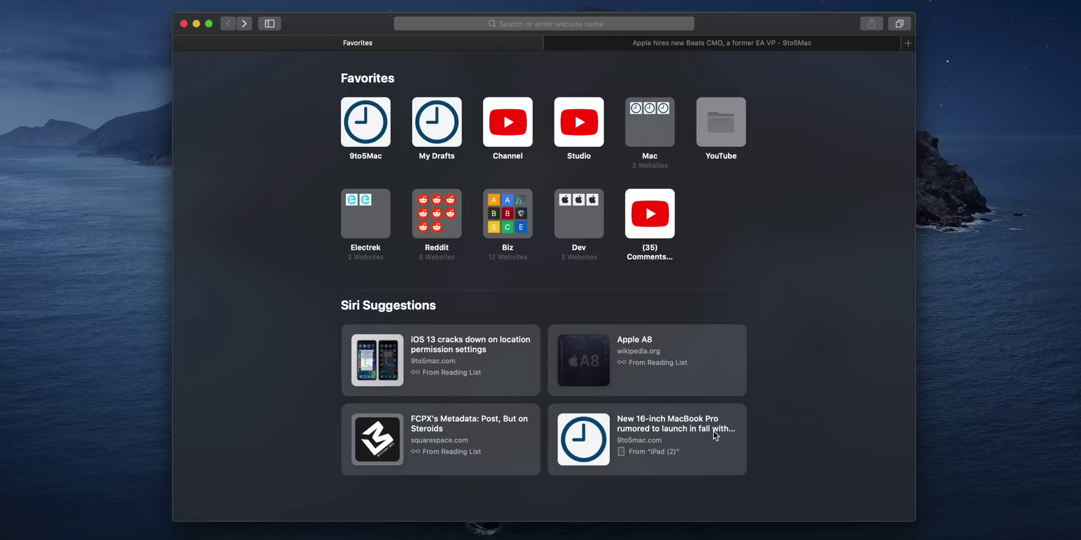
left_click(699, 431)
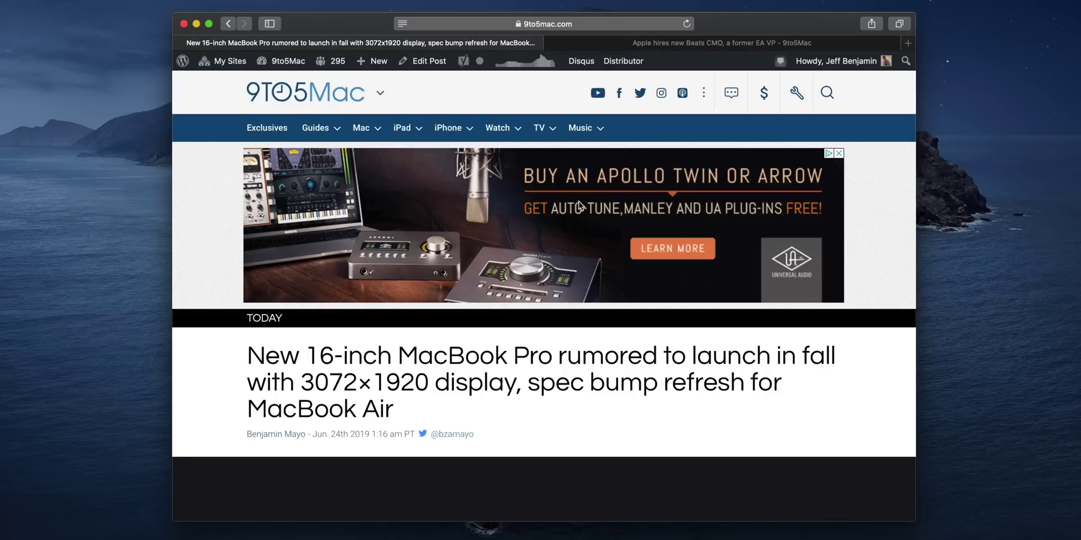
Search for "beats" from the address field and switch to the already open Apple hires new Beats CMO page.
left_click(473, 23)
type("beats")
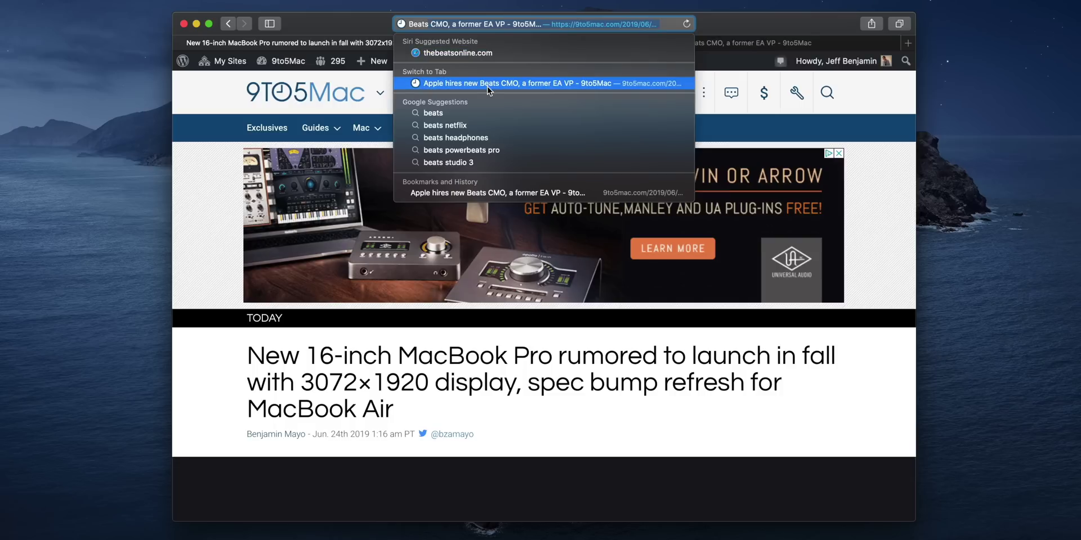
left_click(438, 83)
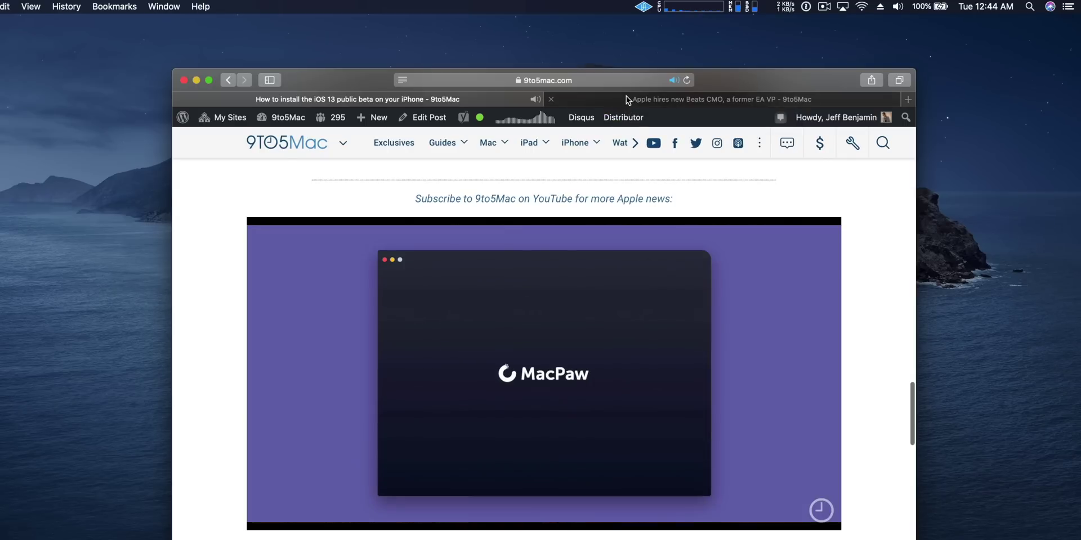
Switch to the Beats article and put the video from the iOS 13 public beta page into picture in picture.
left_click(626, 97)
right_click(534, 102)
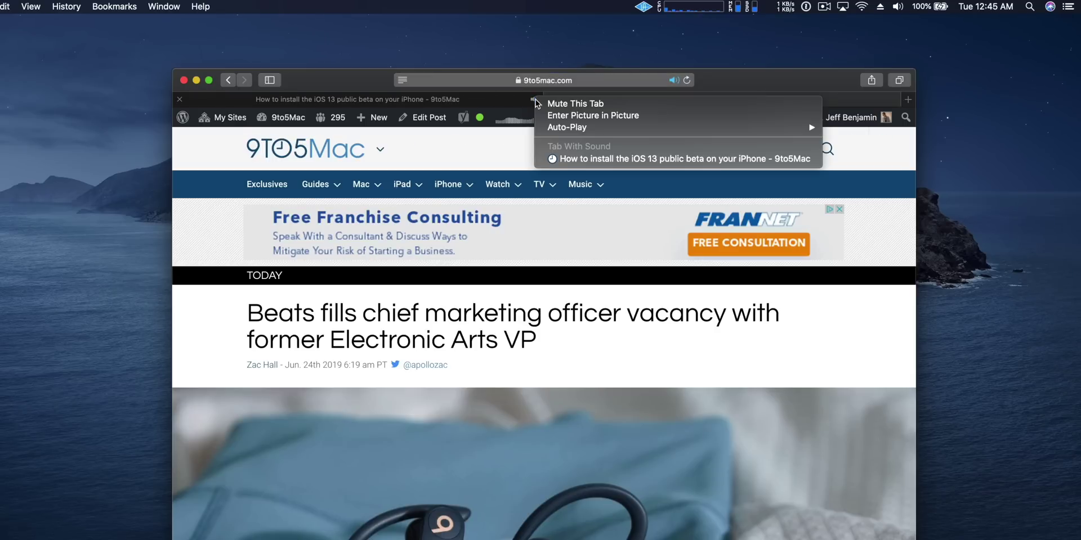
left_click(549, 116)
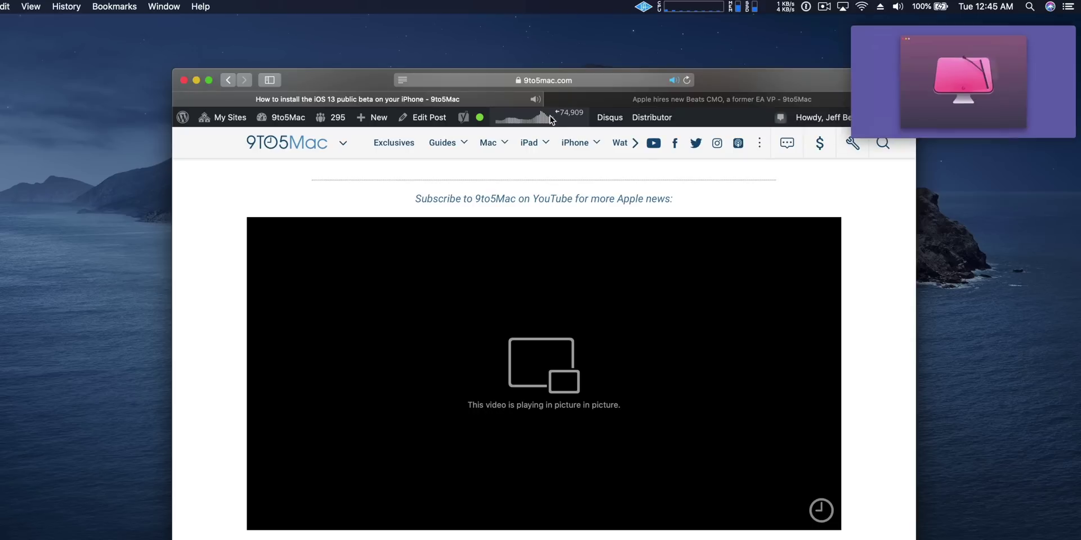
Minimize the browser window, and reposition and enlarge the floating picture-in-picture video on the desktop.
left_click(196, 80)
left_click_drag(956, 79, 274, 269)
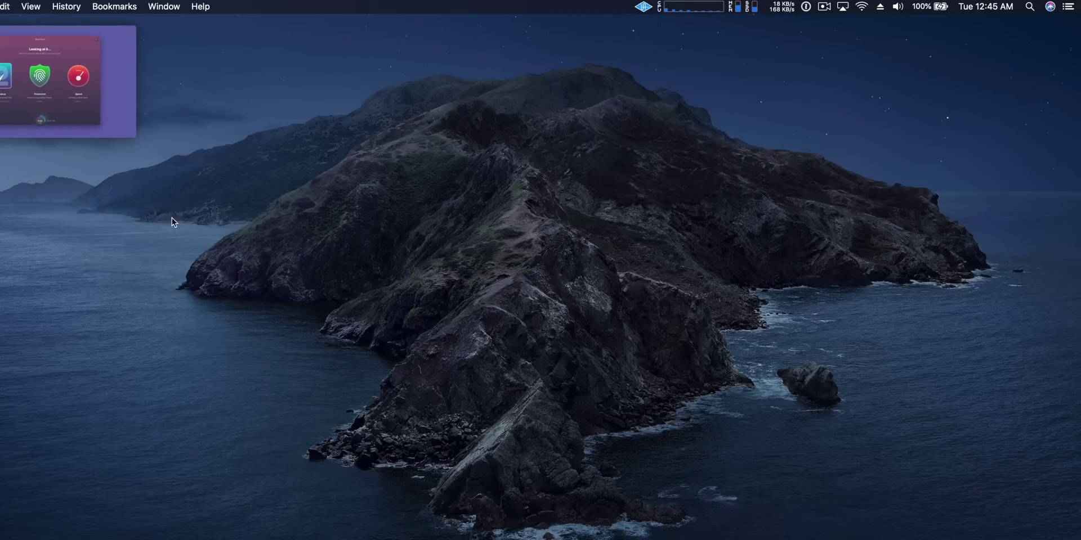
left_click_drag(133, 132, 274, 253)
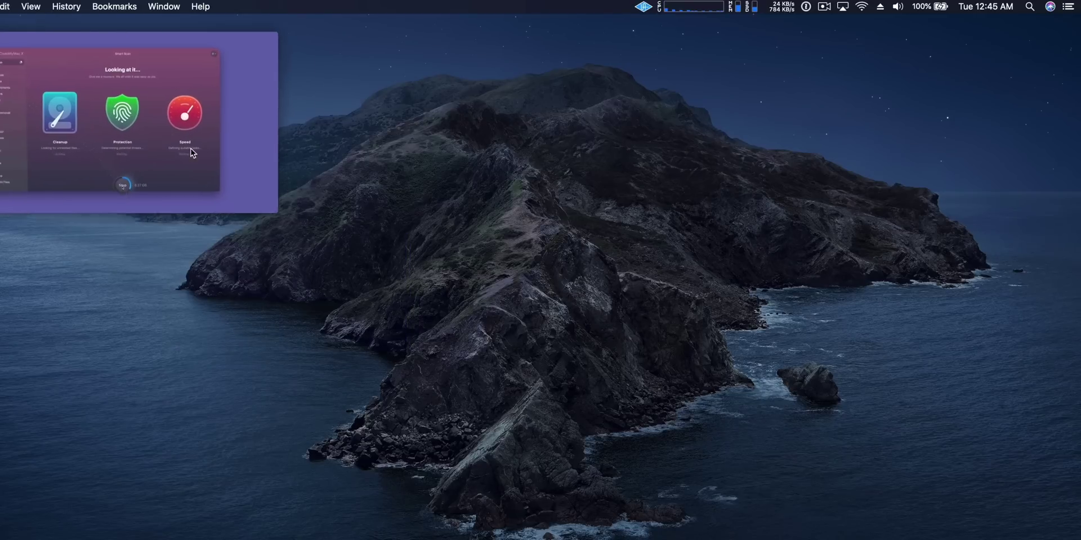
left_click_drag(201, 131, 499, 279)
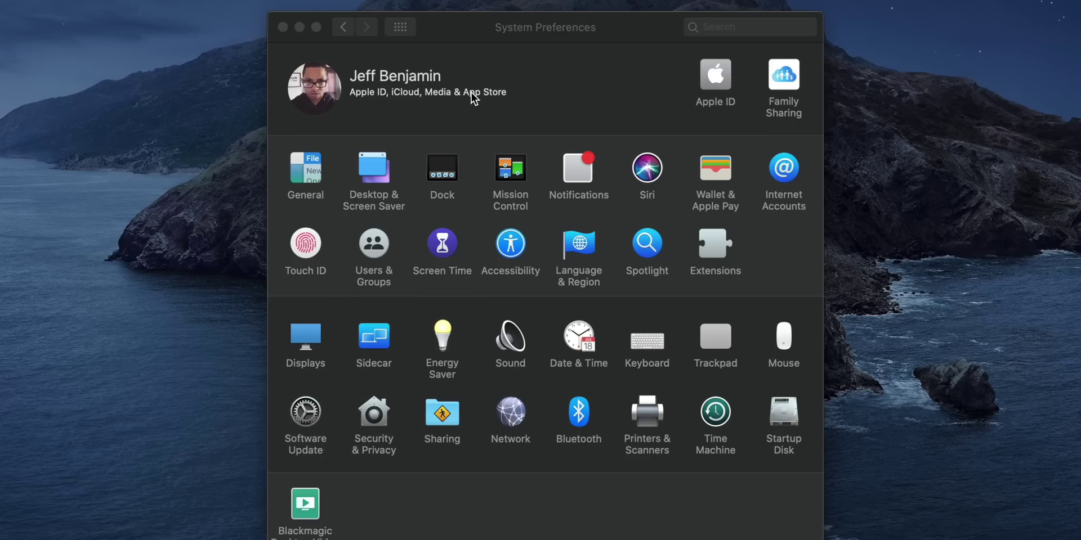
Open Screen Time in System Preferences and review the usage of All Apps, UAD Meter & Control Panel and Podcasts, plus the Downtime settings.
left_click(471, 95)
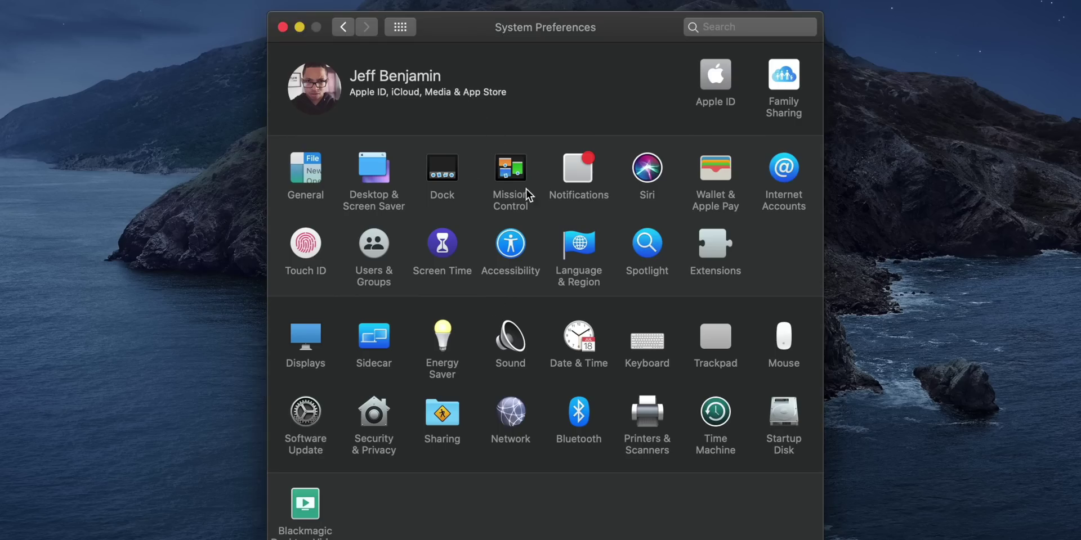
left_click(439, 250)
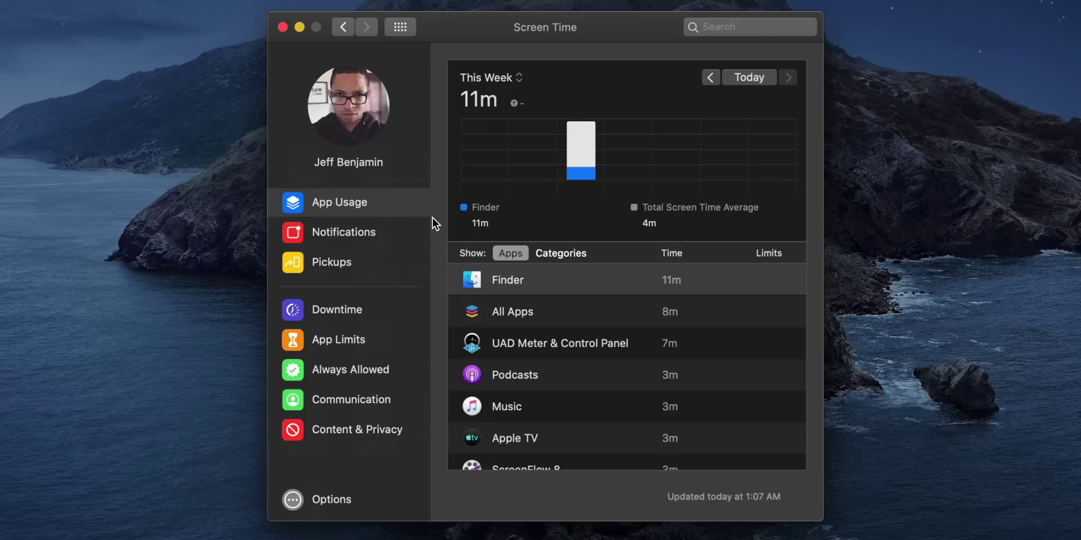
scroll(570, 396, "down", 5)
scroll(569, 397, "up", 6)
left_click(556, 311)
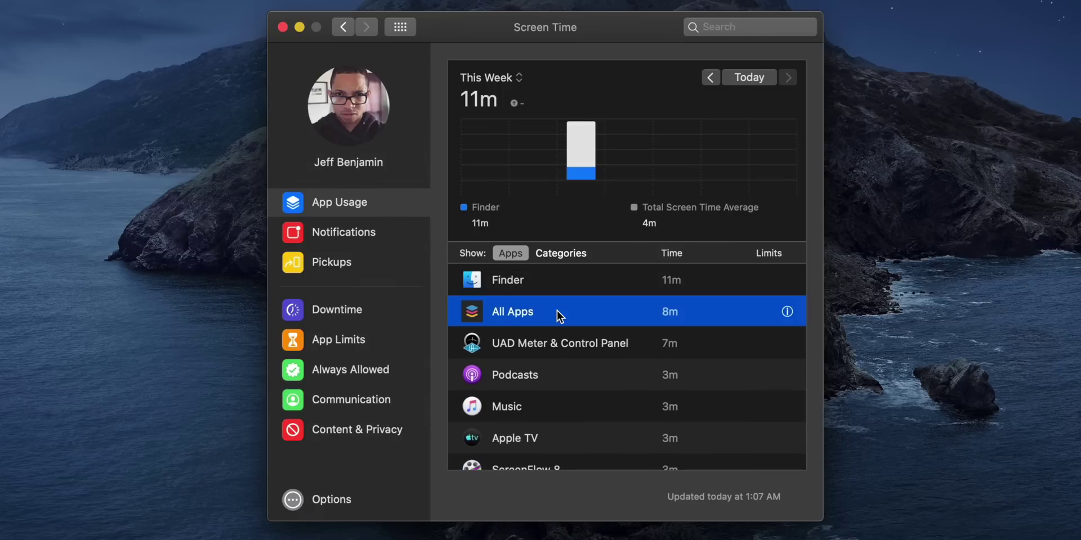
left_click(549, 355)
left_click(545, 376)
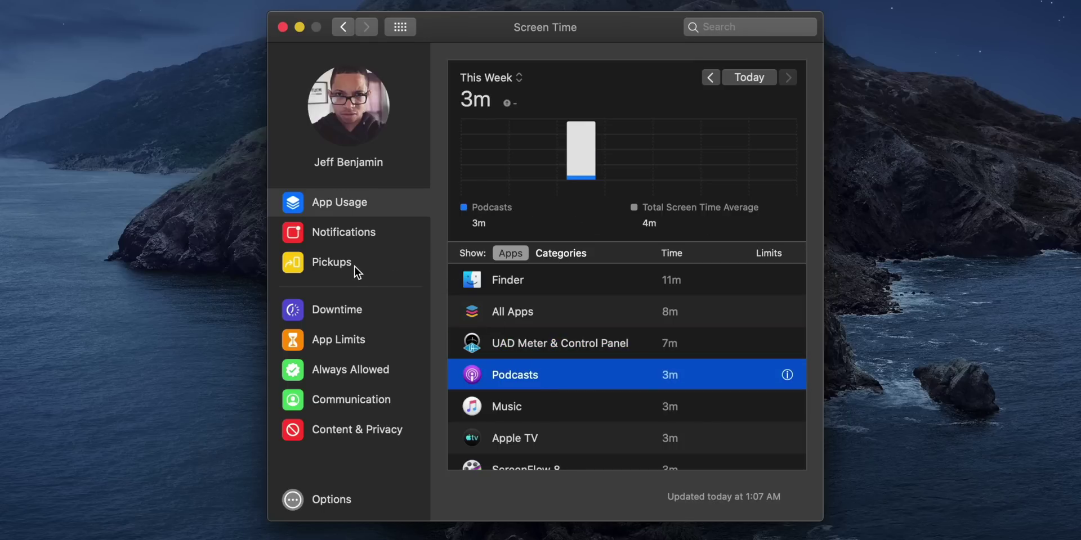
left_click(355, 313)
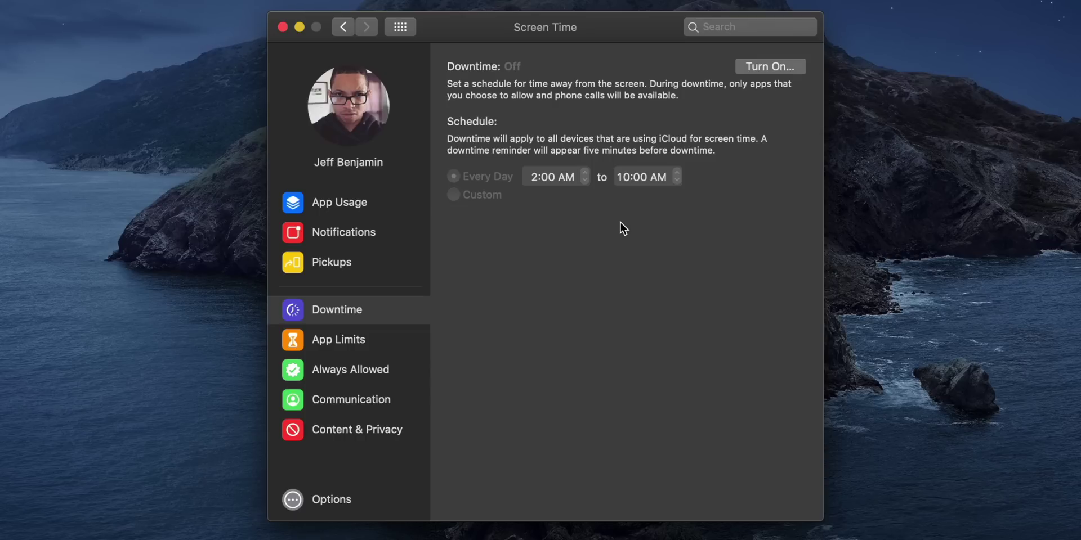
Start a new app limit in Screen Time for the Creativity category and review the apps it covers.
left_click(336, 343)
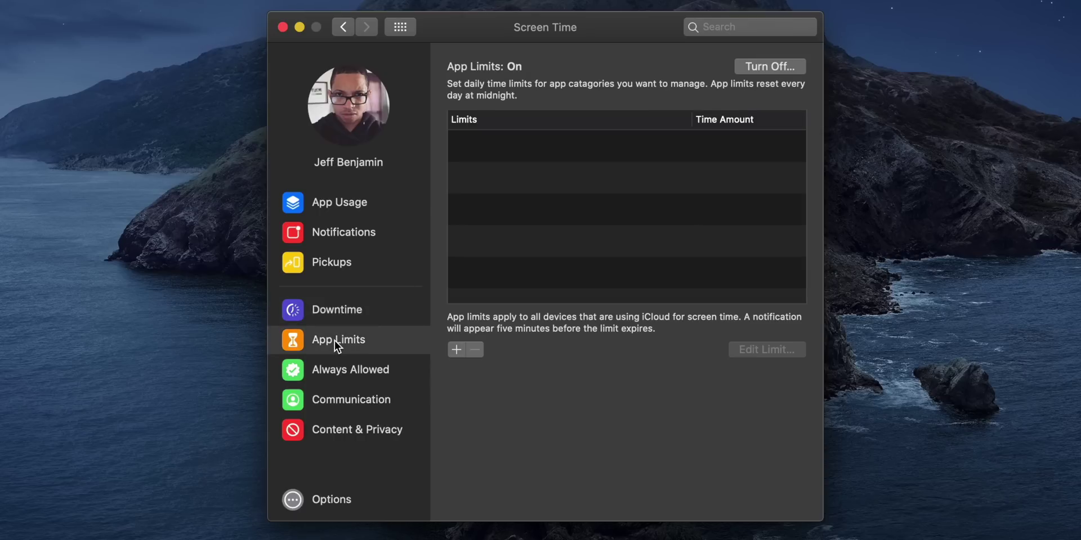
left_click(459, 351)
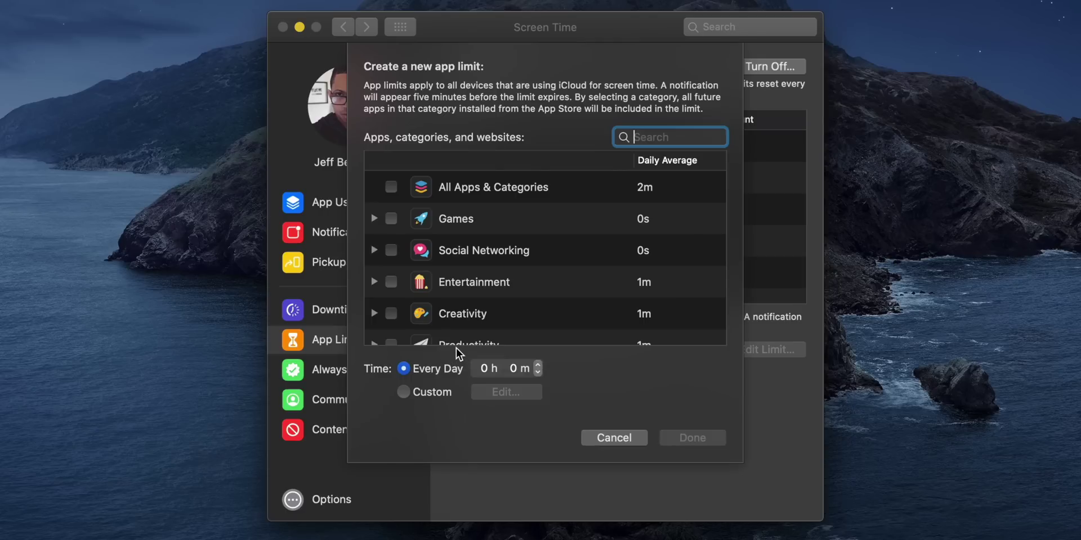
left_click(391, 314)
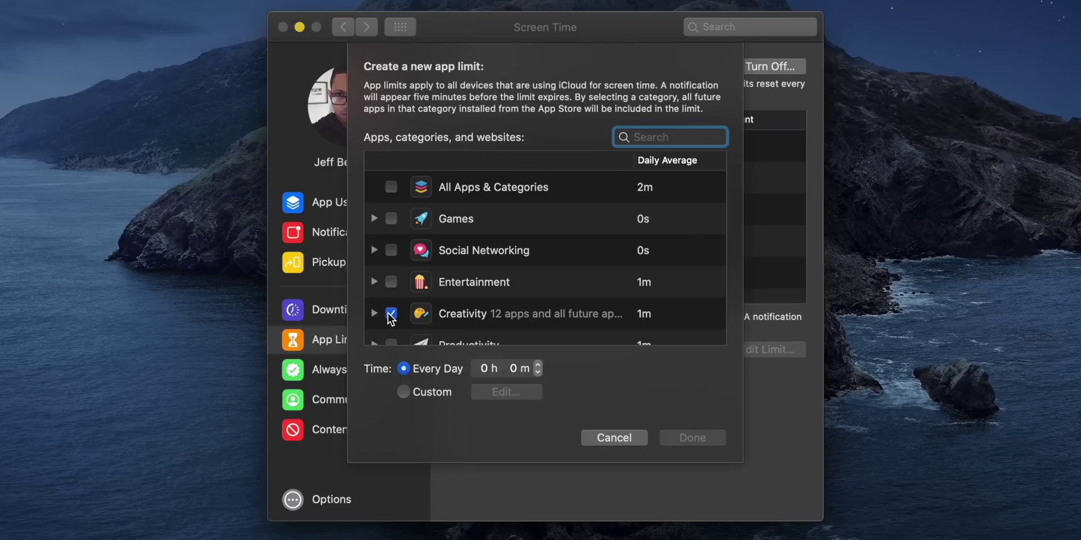
left_click(375, 314)
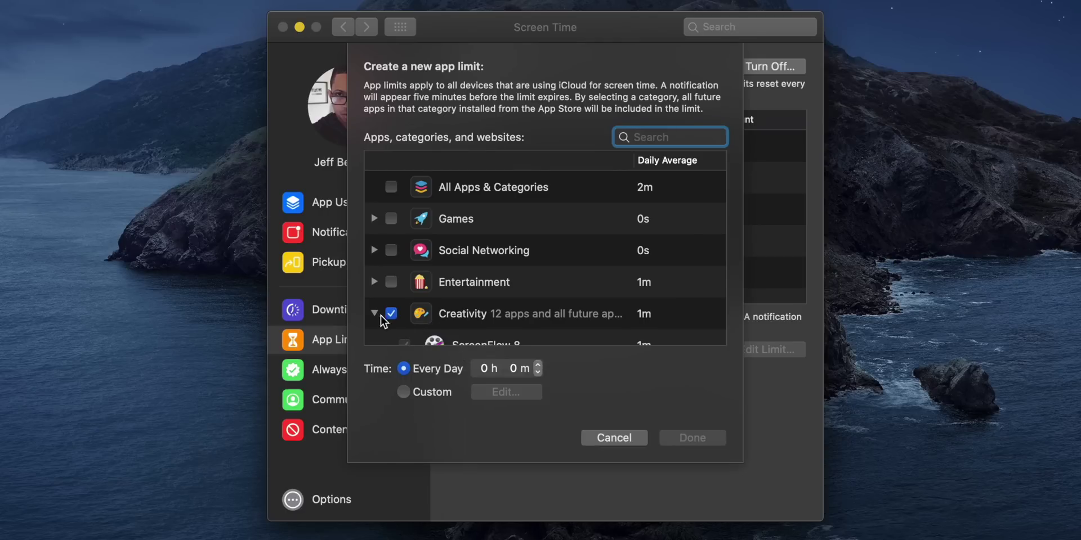
scroll(385, 320, "down", 3)
scroll(385, 320, "down", 1)
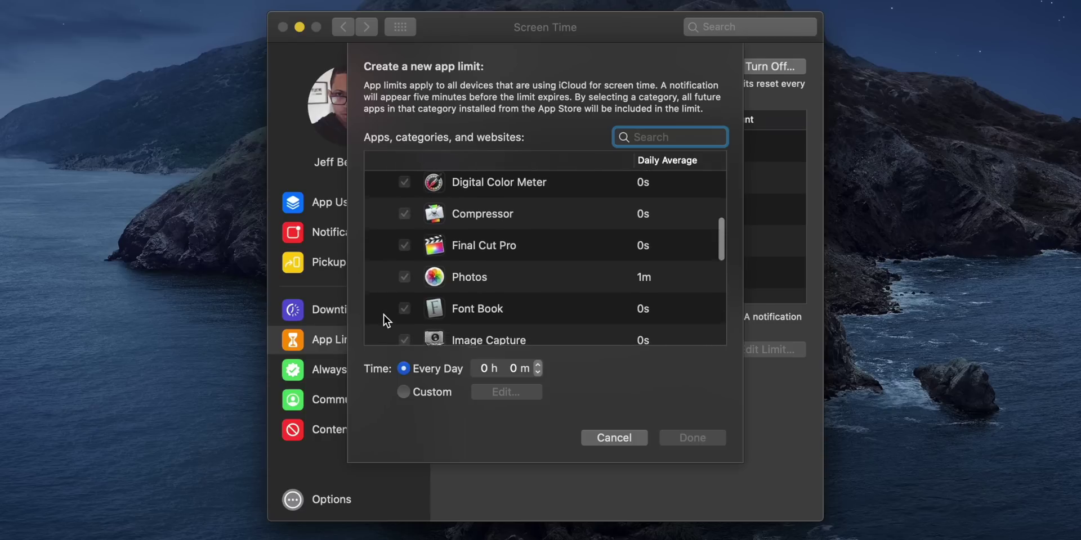
scroll(383, 321, "up", 3)
scroll(394, 314, "down", 1)
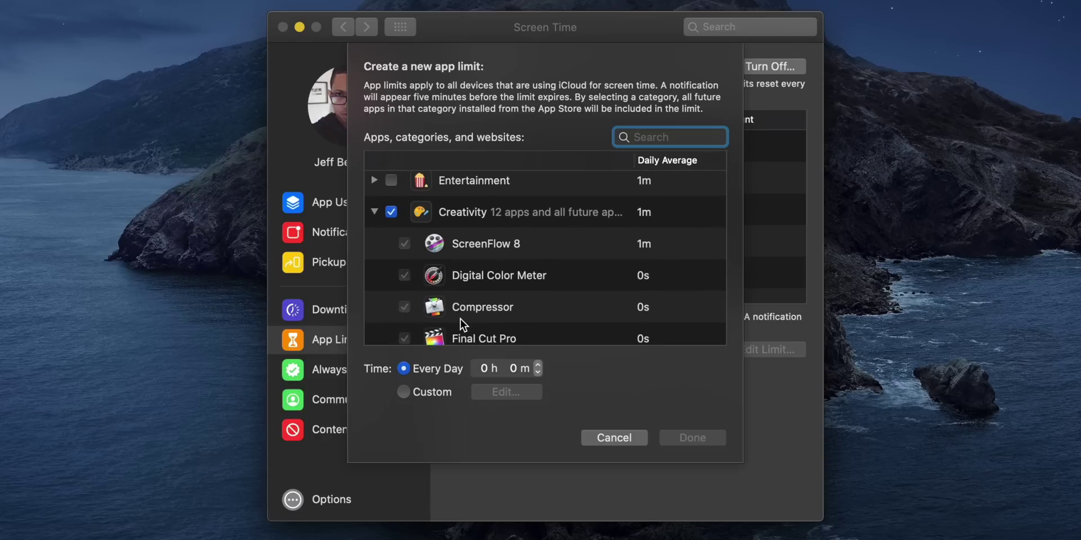
Set the Creativity limit to 1 hour every day and save it, and open the Communication settings.
left_click(538, 365)
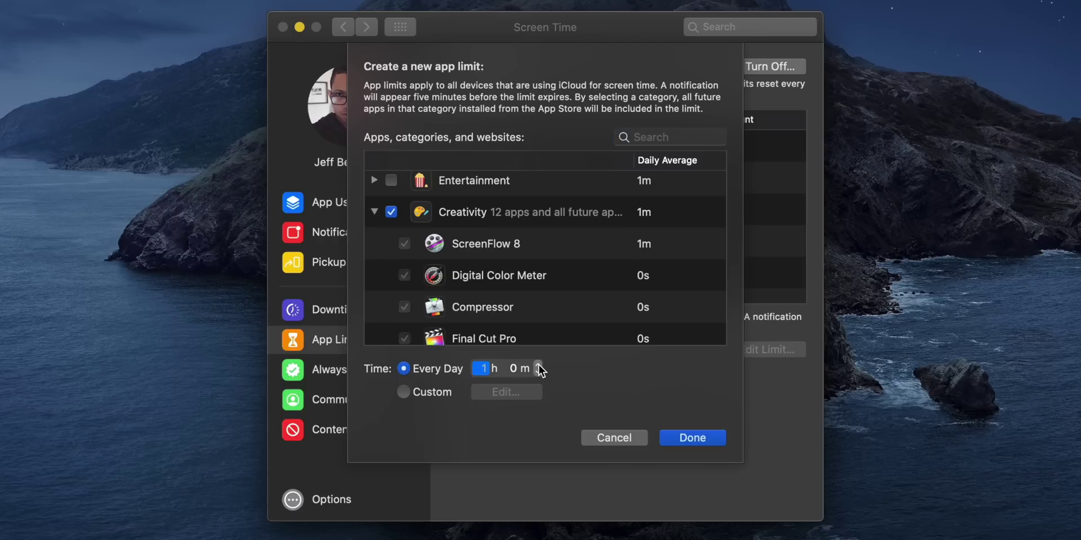
left_click(513, 369)
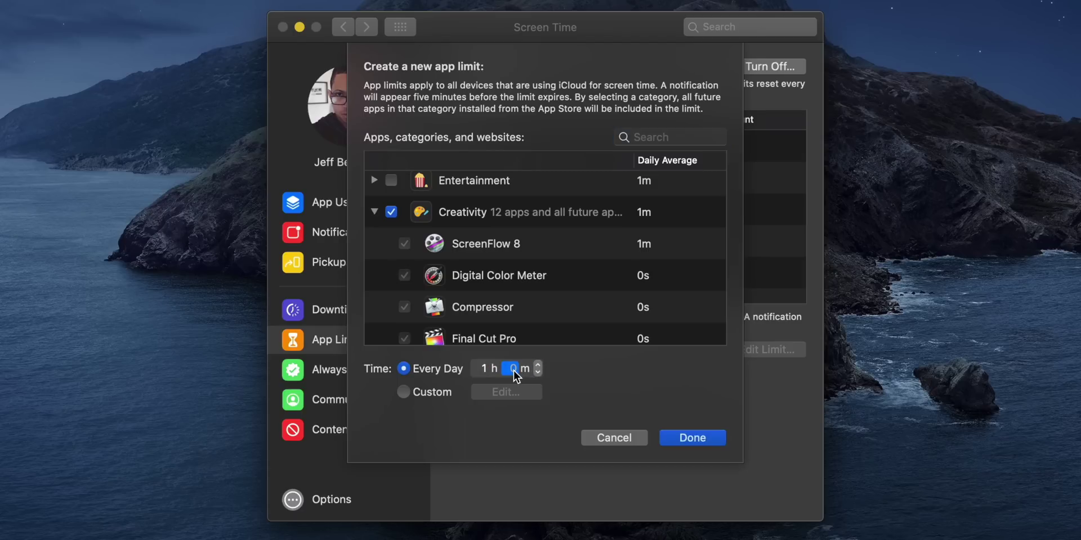
left_click(538, 365)
left_click(540, 364)
left_click(704, 438)
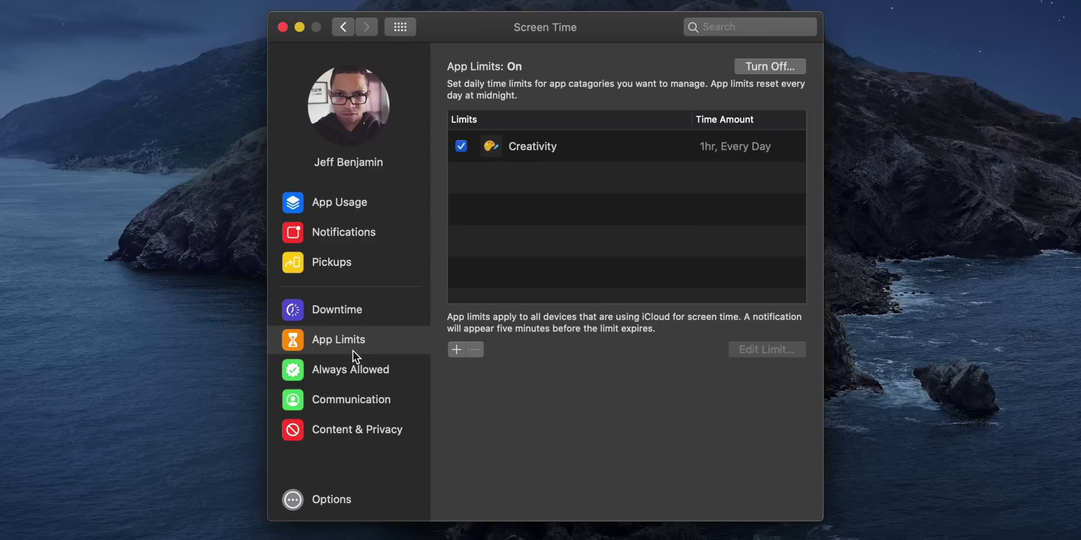
left_click(356, 401)
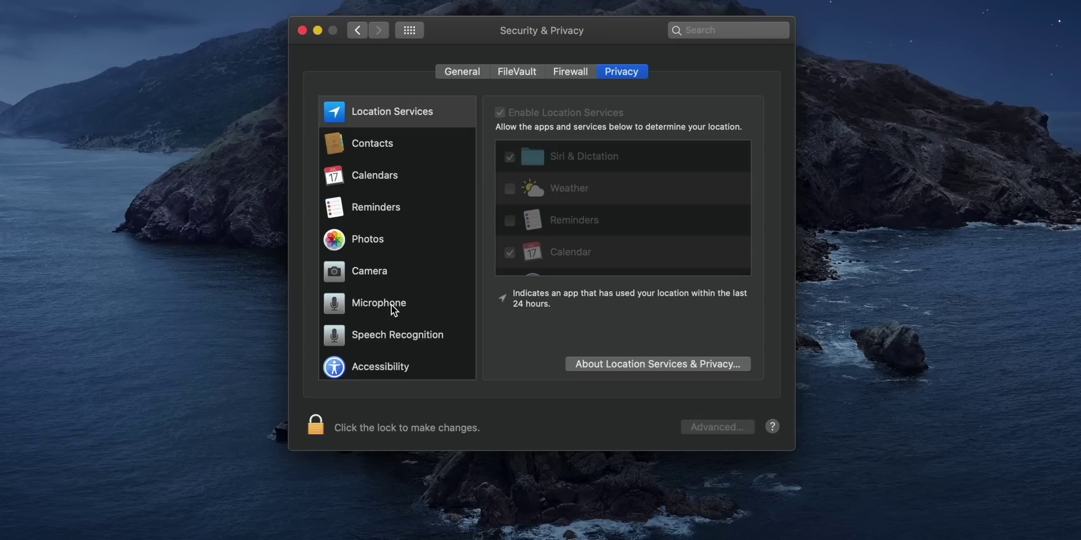
Review the Speech Recognition, Input Monitoring, Files and Folders, and Screen Recording permissions in the Privacy settings.
left_click(407, 339)
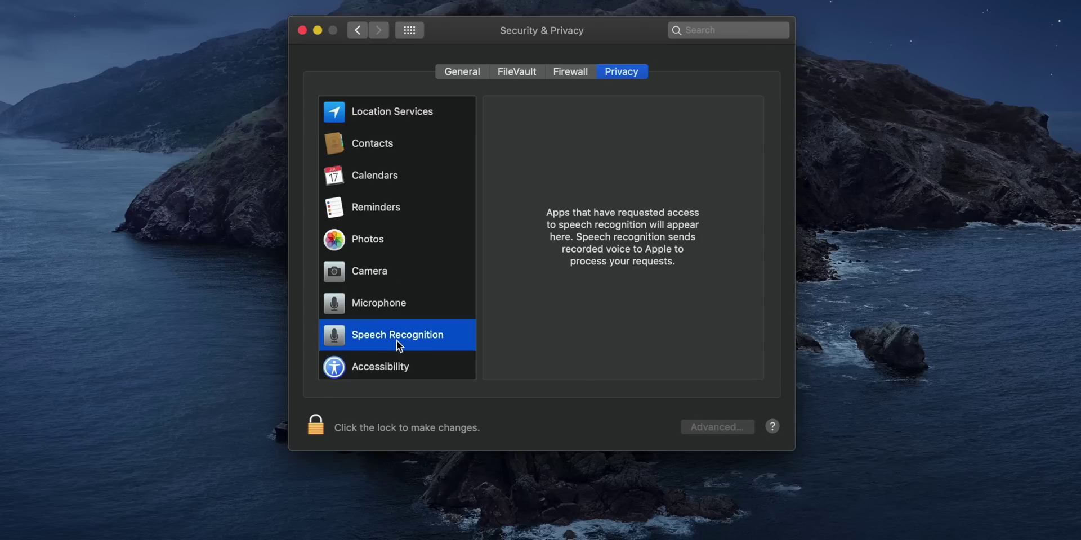
scroll(398, 345, "down", 8)
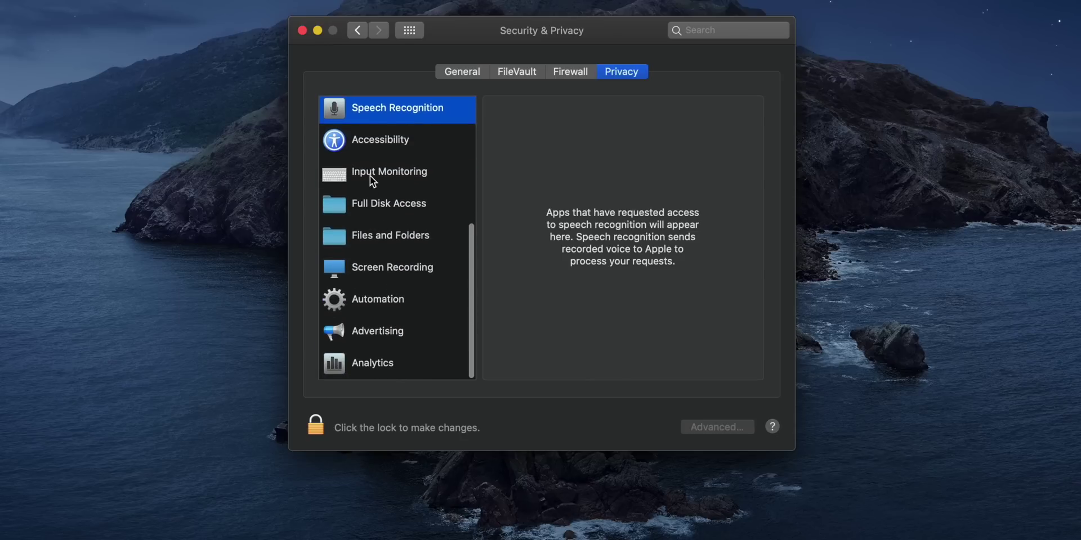
left_click(370, 176)
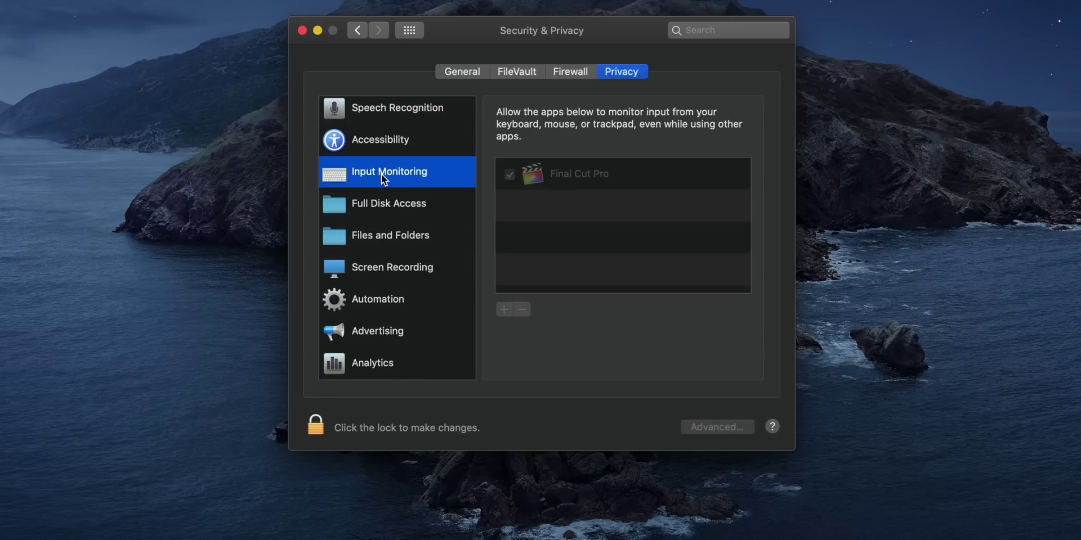
scroll(381, 174, "down", 2)
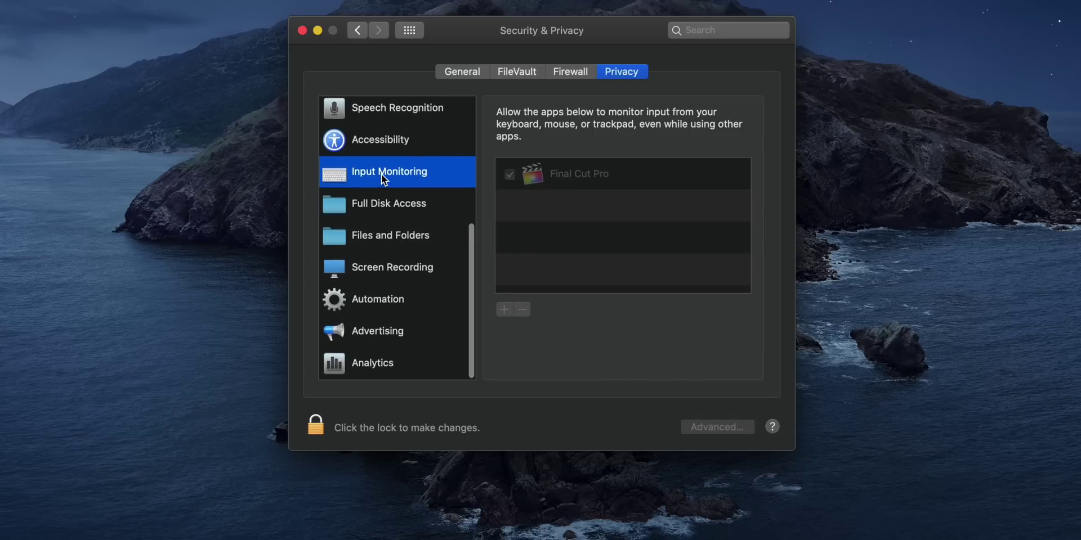
left_click(381, 236)
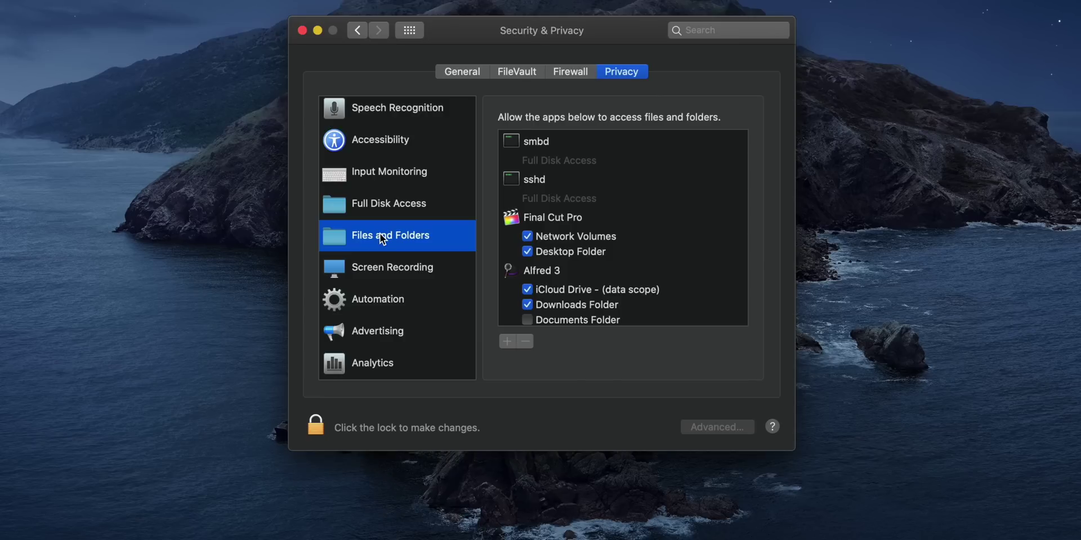
left_click(376, 267)
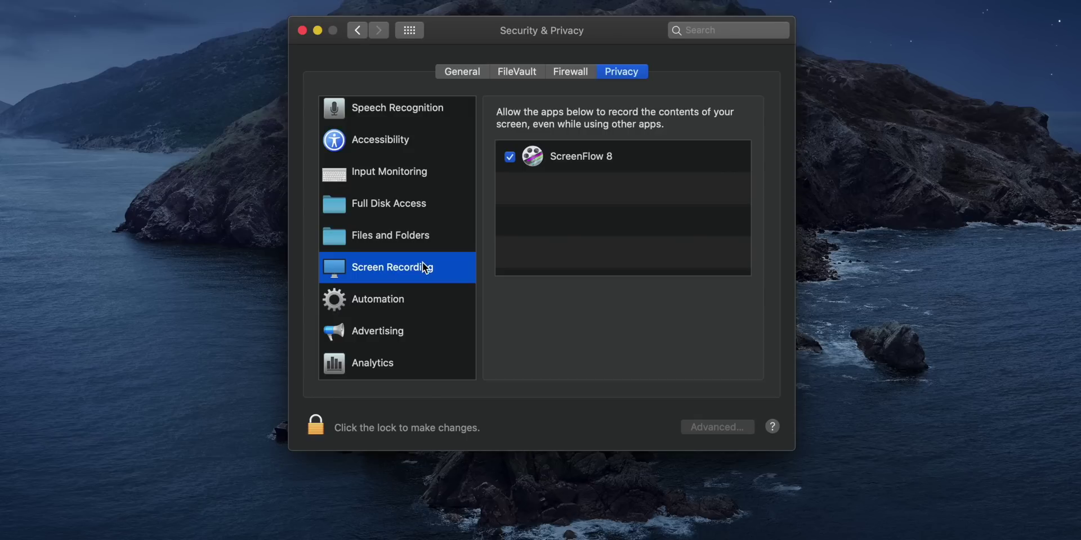
Reopen Security & Privacy and request to unlock its settings, and view the Macintosh HD volume in Disk Utility.
key("super+l")
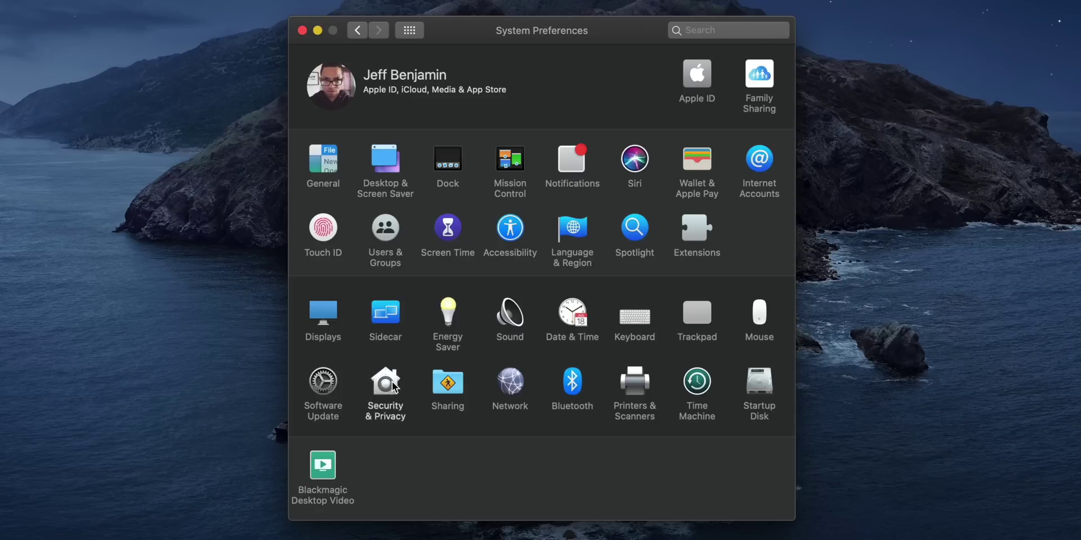
left_click(392, 382)
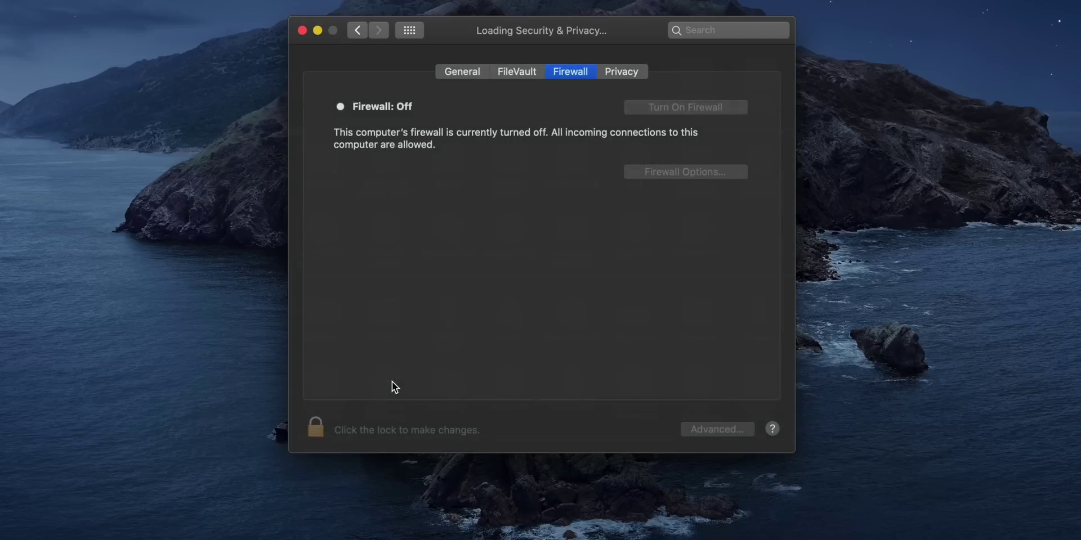
left_click(315, 430)
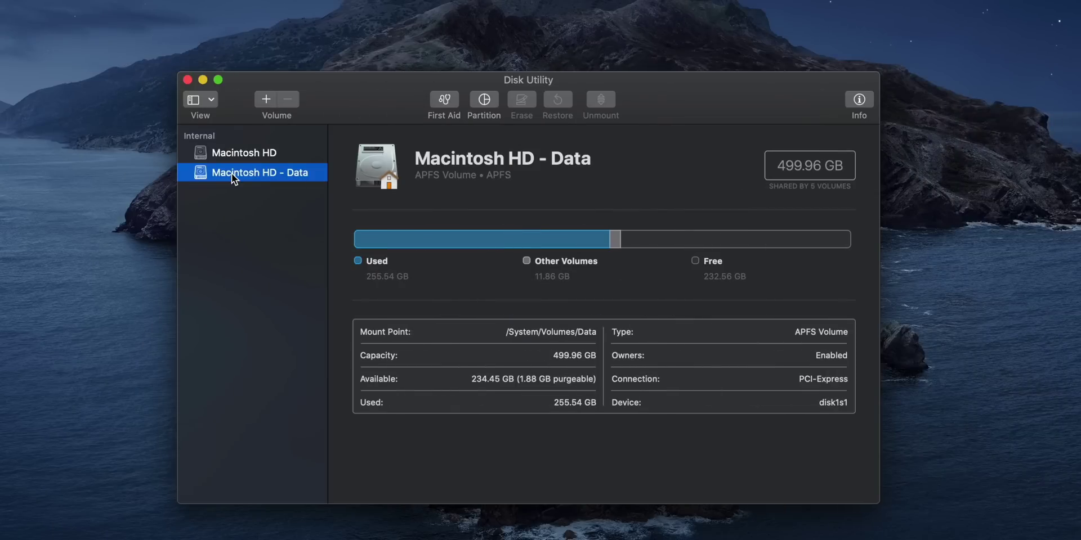
left_click(289, 155)
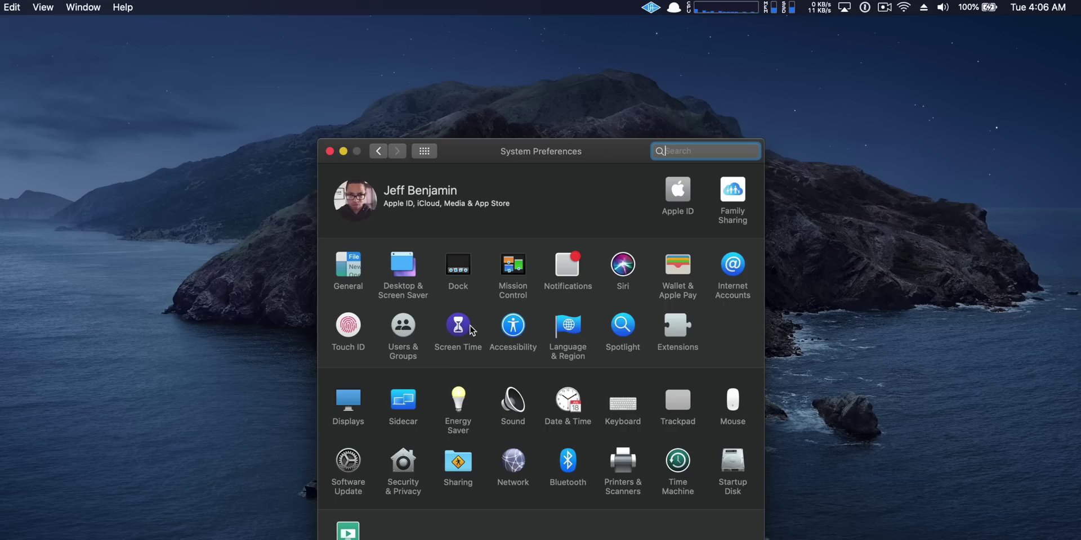
Open the Sidecar preferences and review the position options for the sidebar and the Touch Bar.
left_click(403, 405)
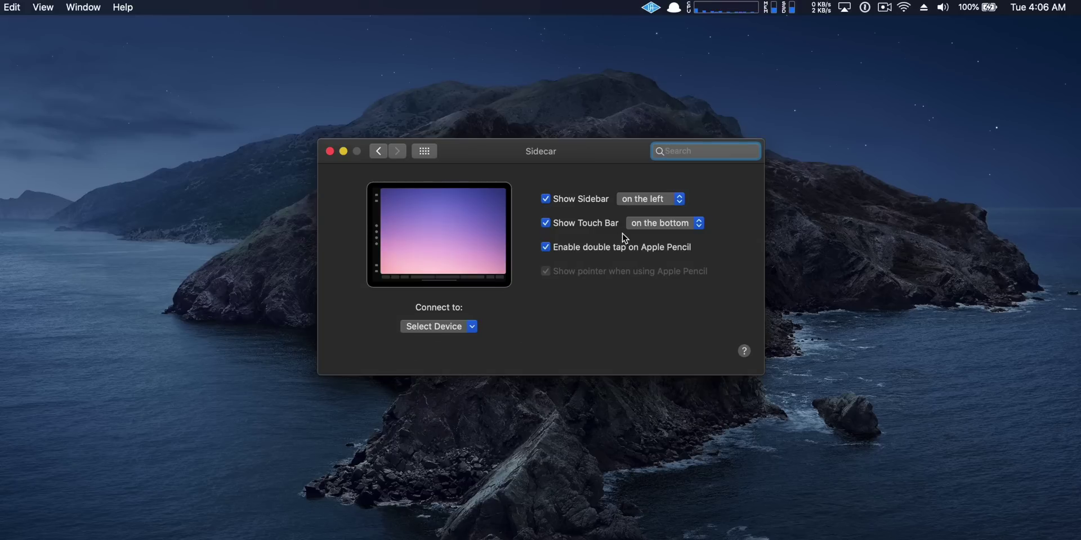
left_click(679, 200)
left_click(678, 199)
left_click(681, 227)
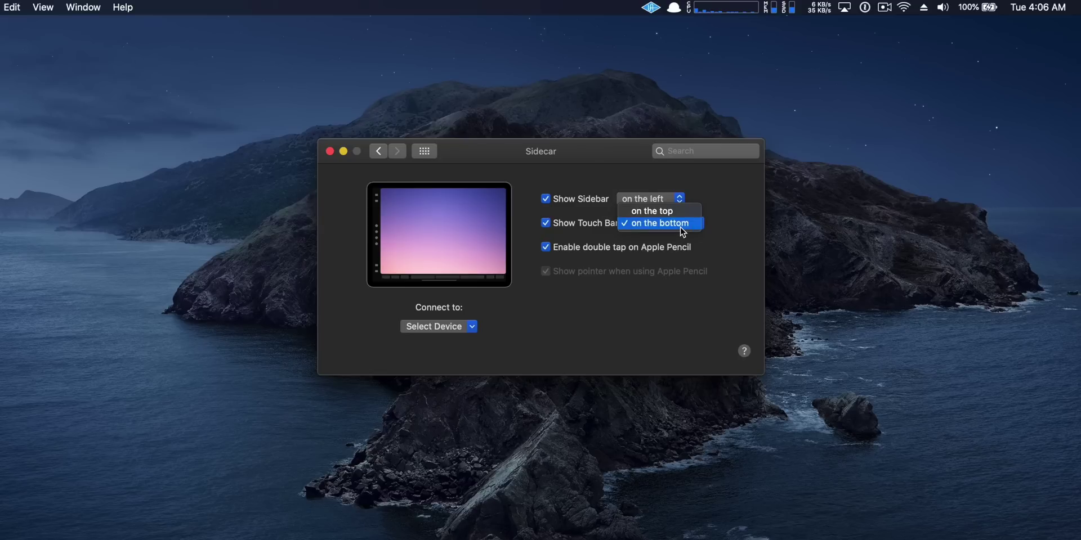
left_click(680, 227)
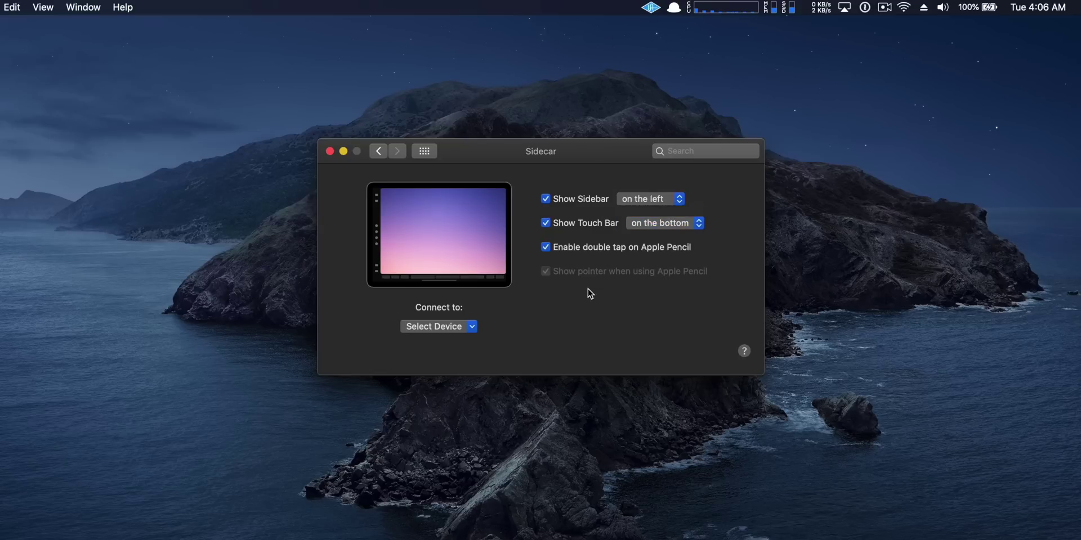
Connect Sidecar to the iPad and move the preferences window onto the iPad display and back to the MacBook.
left_click(461, 325)
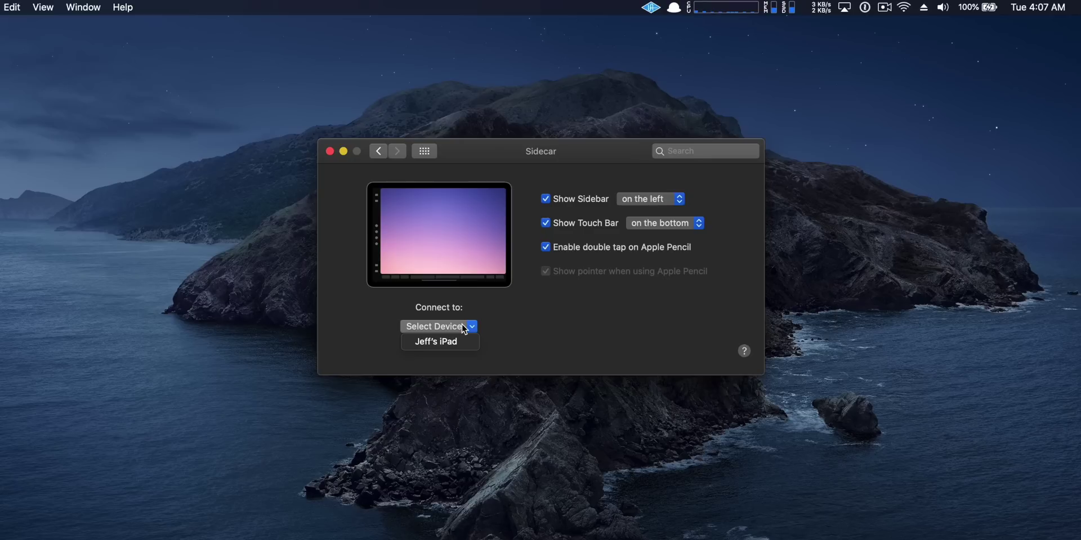
left_click(459, 342)
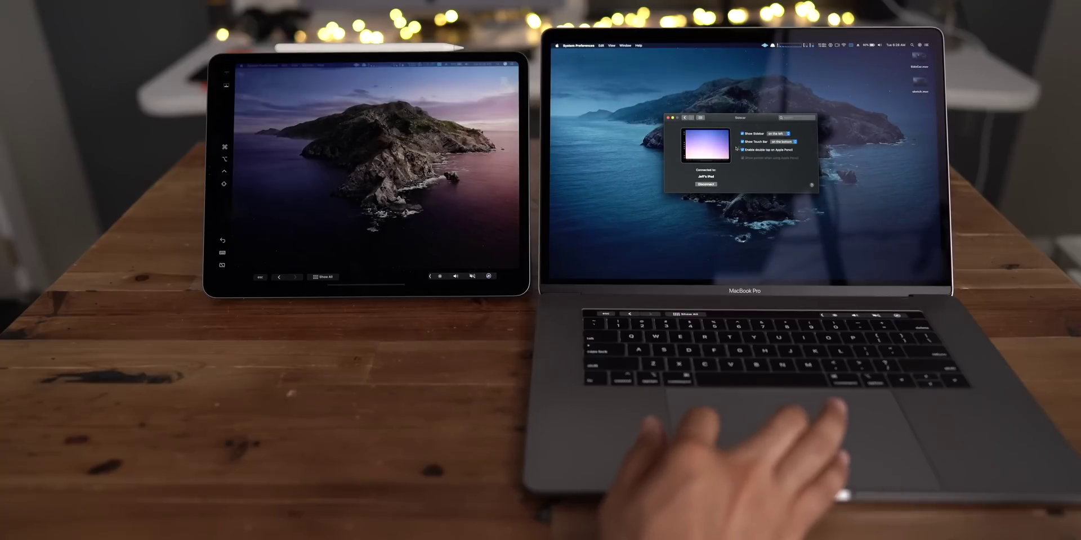
left_click_drag(736, 118, 293, 104)
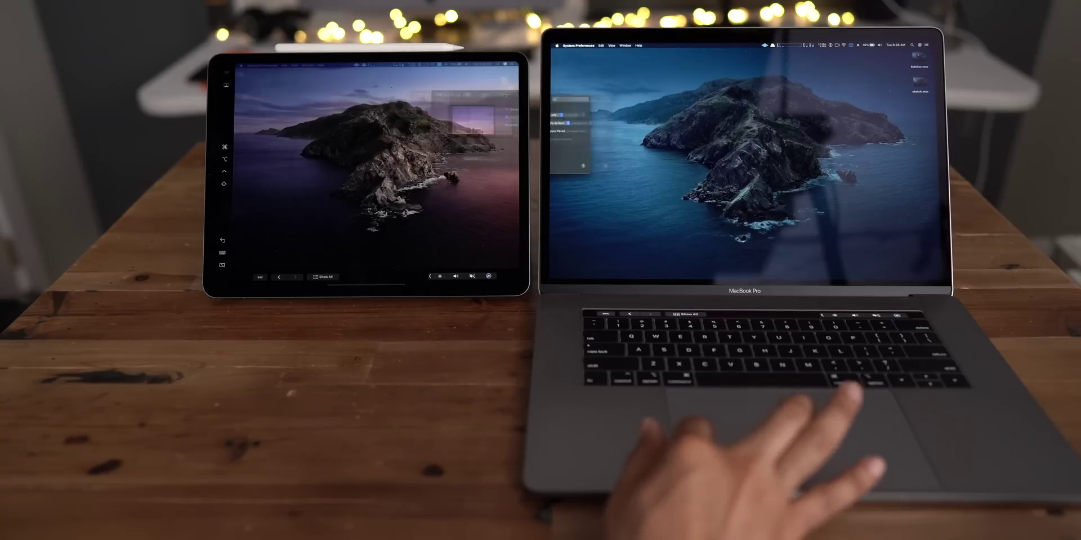
left_click_drag(479, 97, 327, 144)
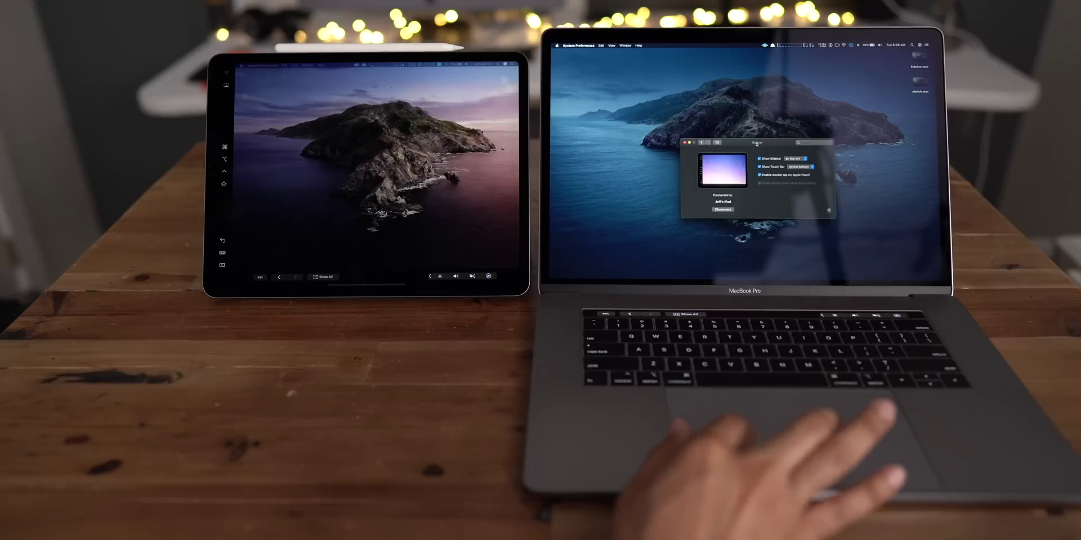
left_click_drag(756, 142, 695, 142)
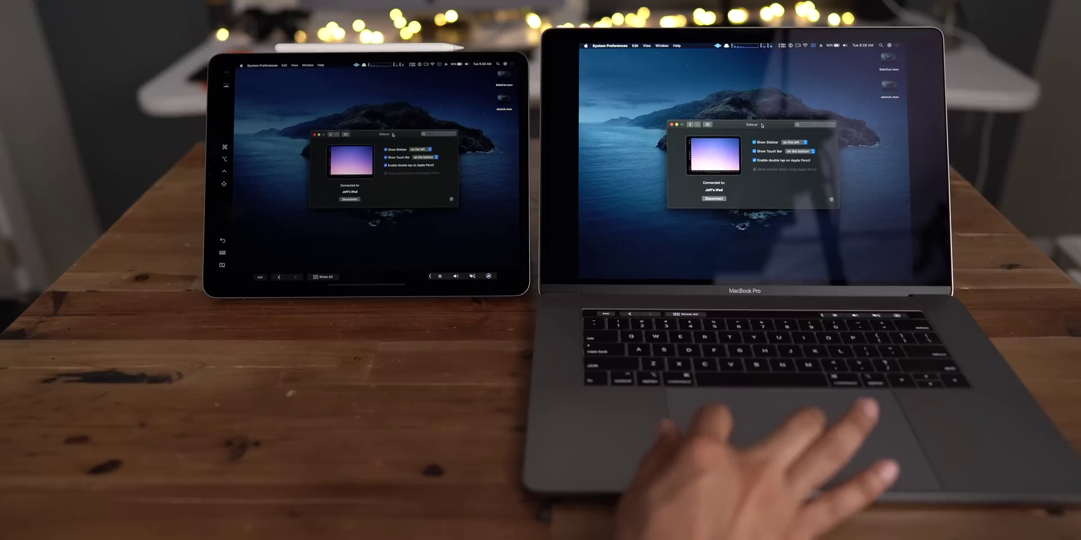
Move the Sidecar window on the mirrored displays and switch the iPad to Use As Separate Display.
left_click_drag(761, 125, 776, 97)
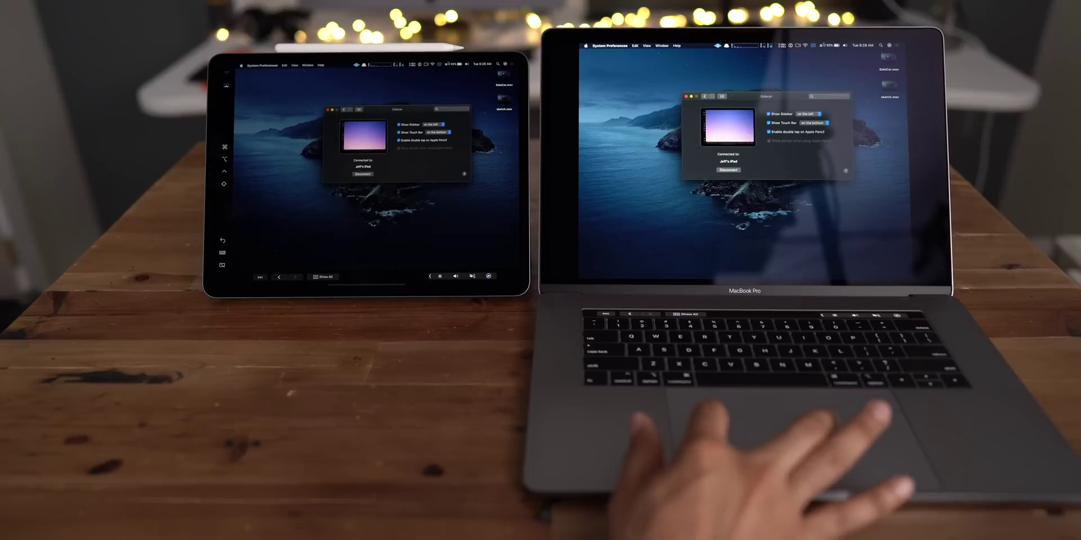
left_click(814, 45)
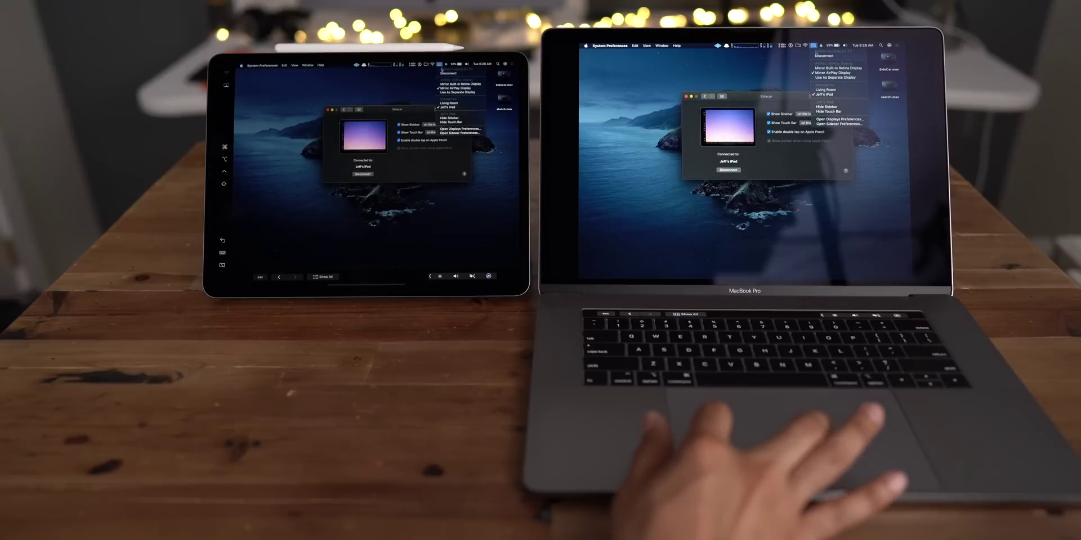
left_click(818, 77)
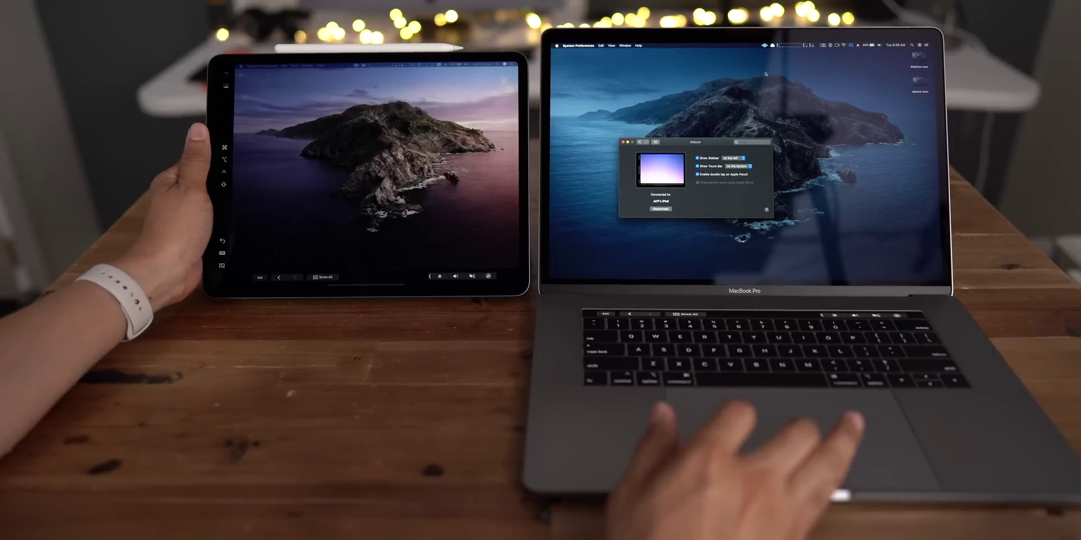
Reposition and close the Sidecar window, and open the 9to5Mac favorite in Safari.
left_click_drag(681, 142, 726, 120)
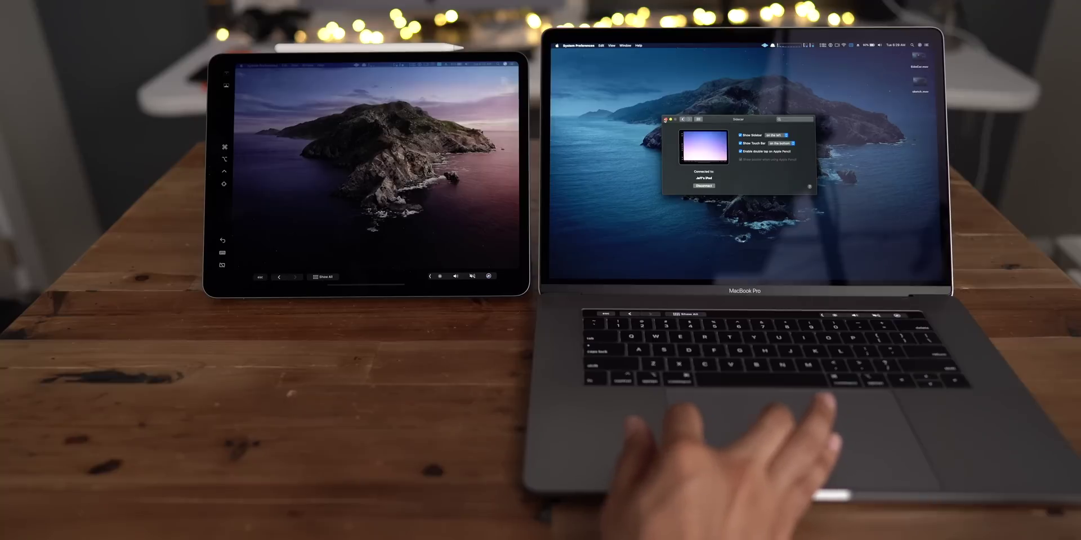
left_click(666, 120)
mouse_move(647, 276)
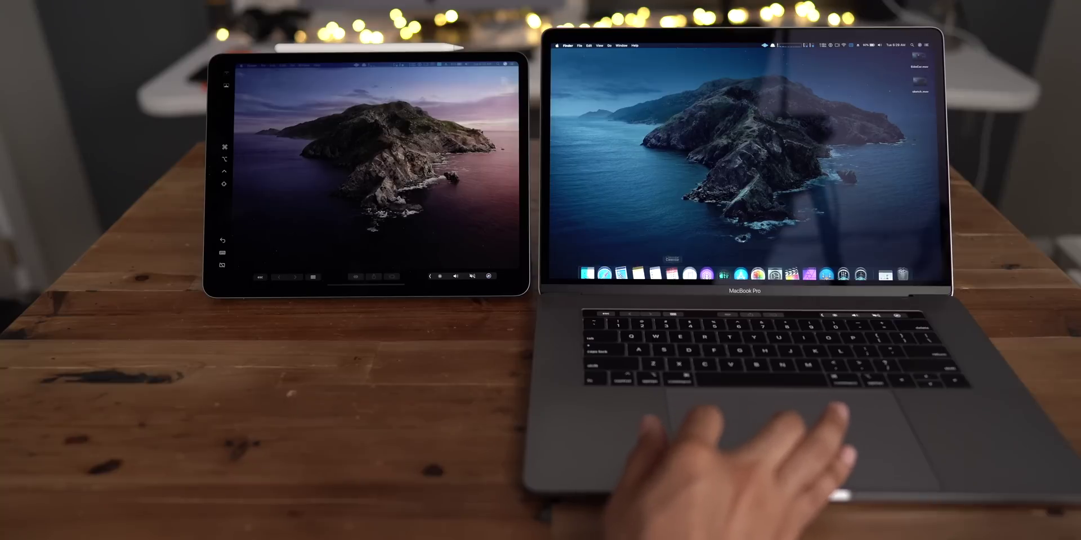
left_click(604, 269)
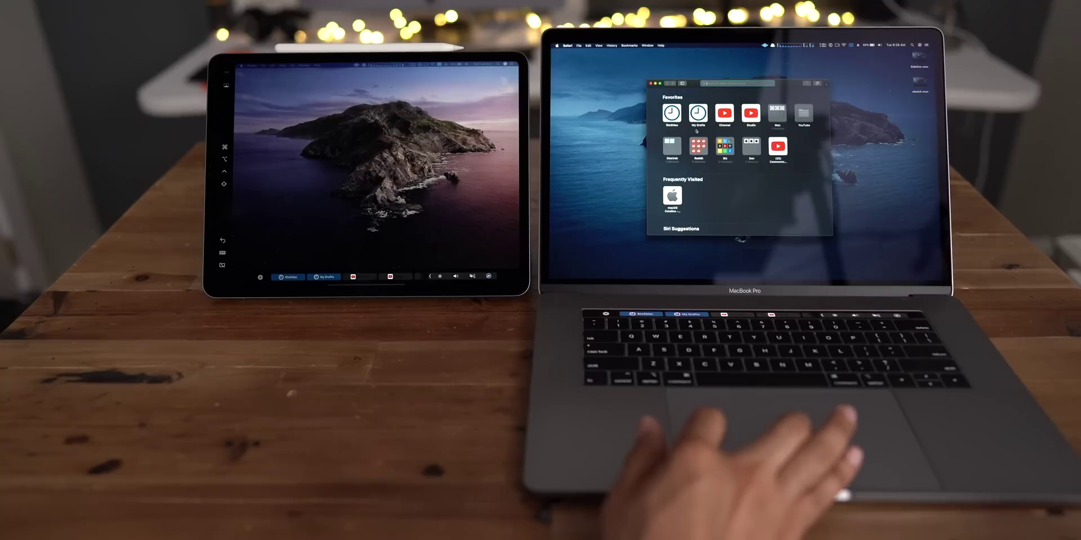
left_click(675, 114)
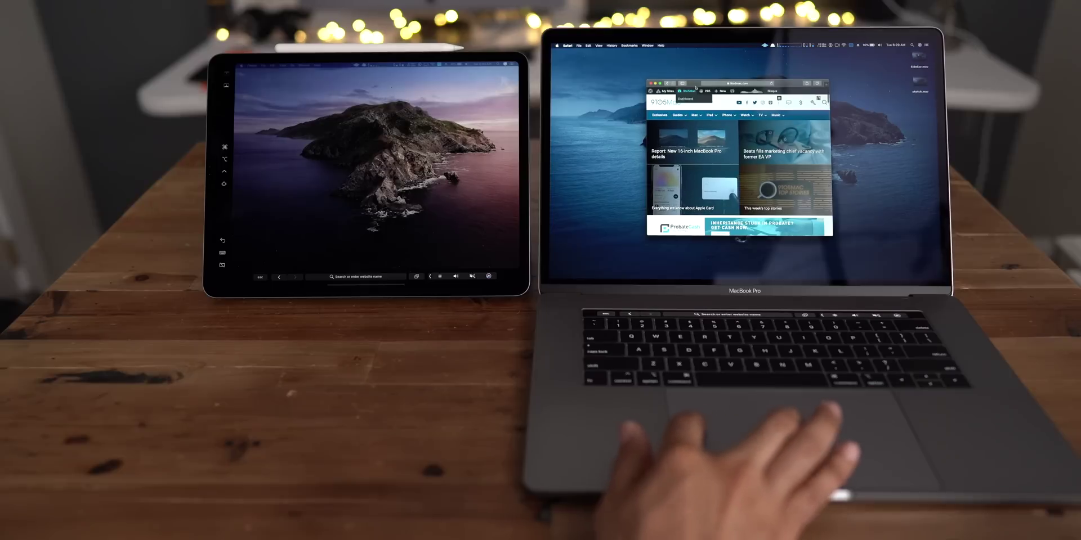
Move the Safari window onto the iPad display and use the Sidecar Touch Bar to bring up favorites and the 16-inch MacBook Pro article.
left_click_drag(697, 84, 354, 84)
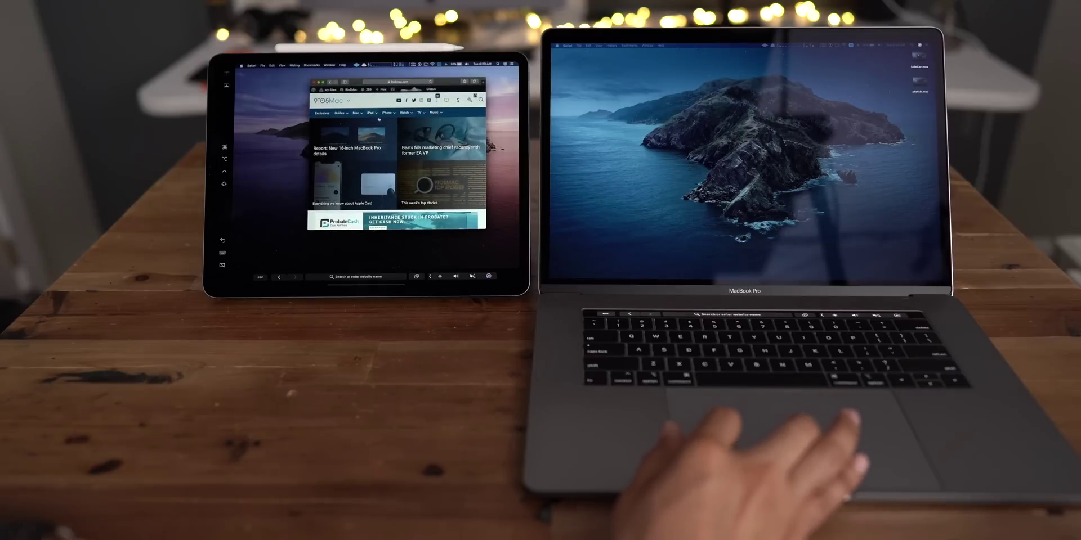
left_click(341, 277)
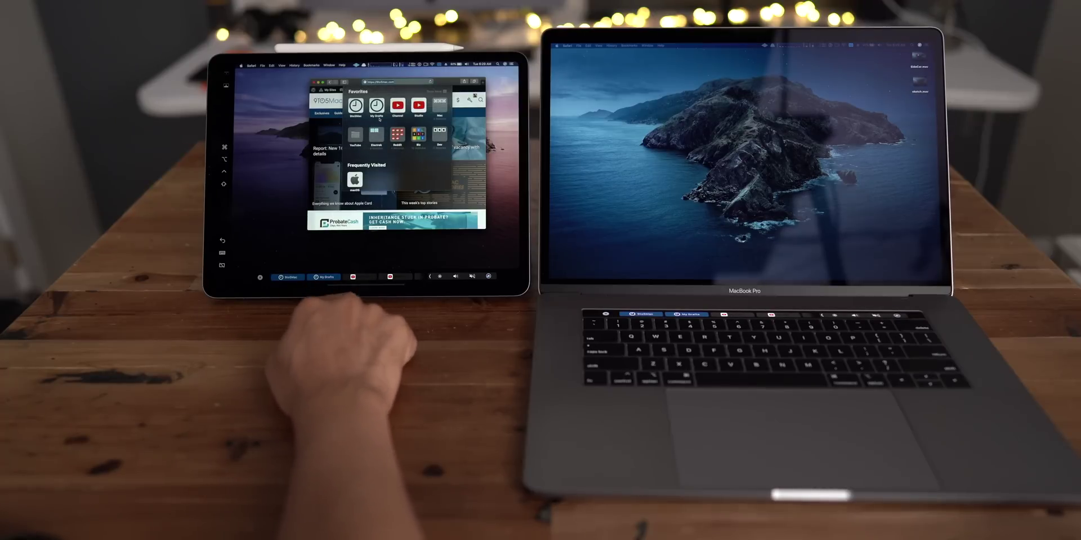
left_click(353, 276)
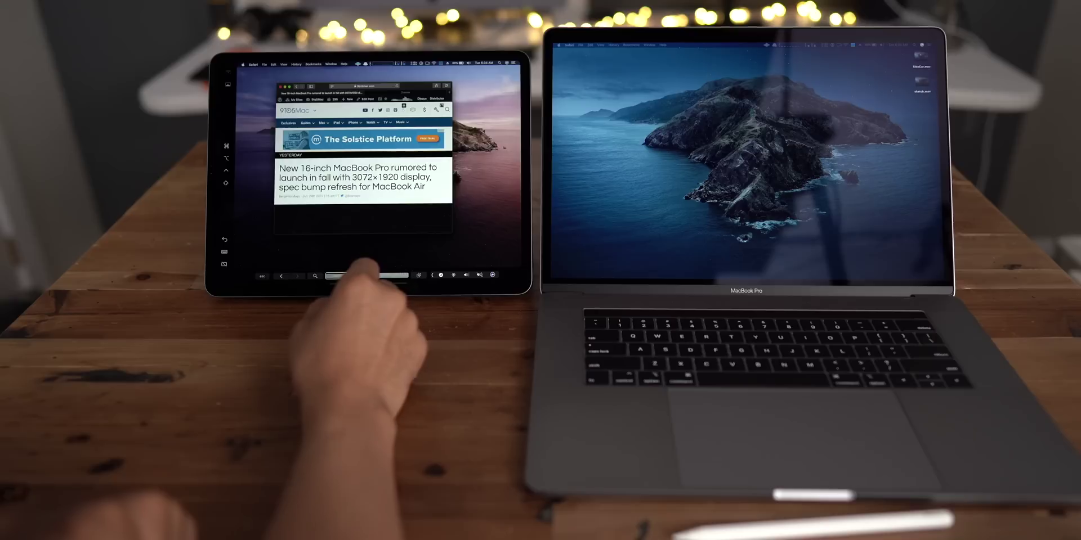
Browse the 16-inch MacBook Pro article with scroll and zoom gestures on the iPad, and choose the second page in the tab overview.
scroll(366, 158, "down", 5)
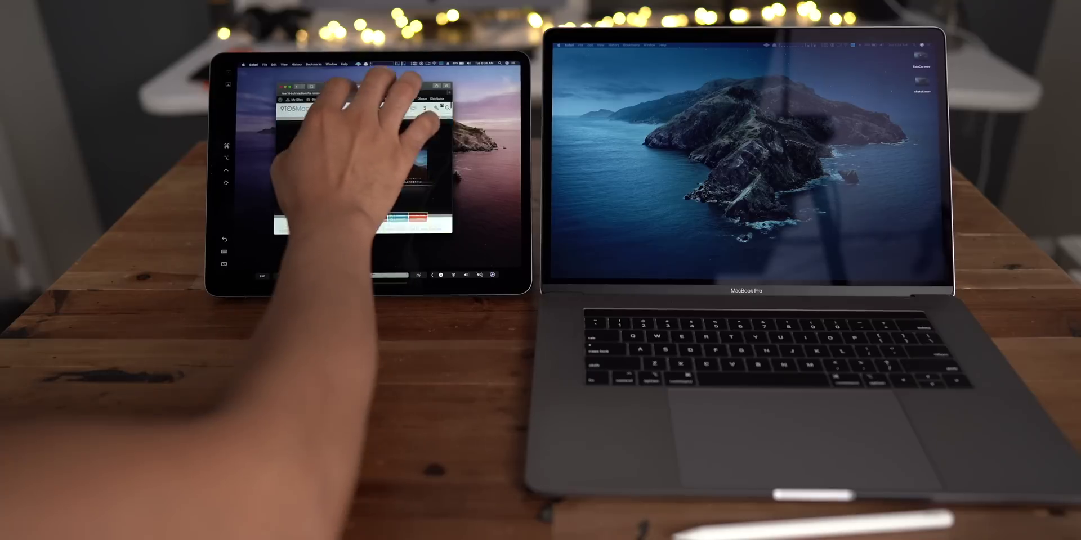
scroll(363, 169, "down", 3)
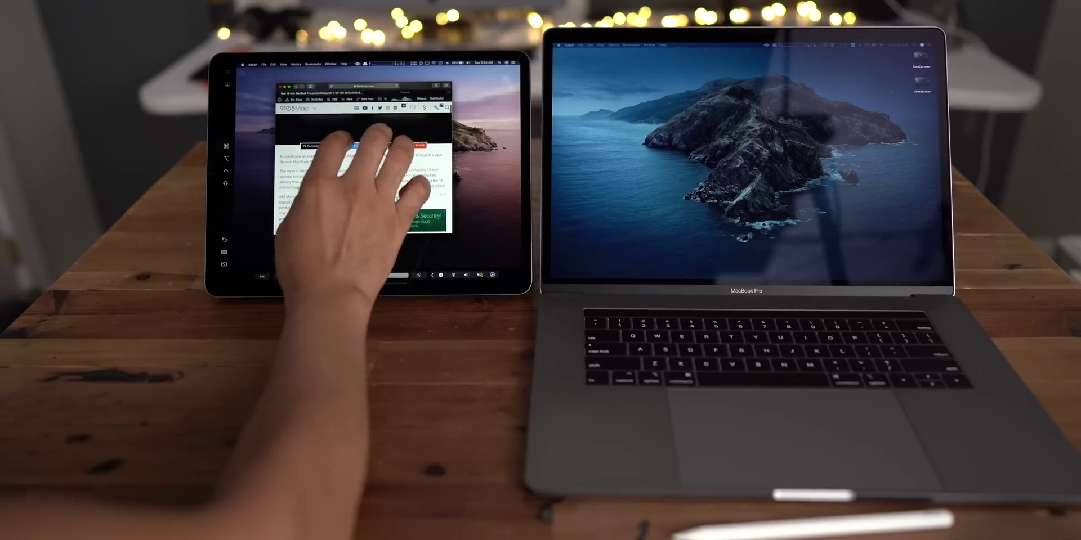
scroll(366, 168, "up", 5)
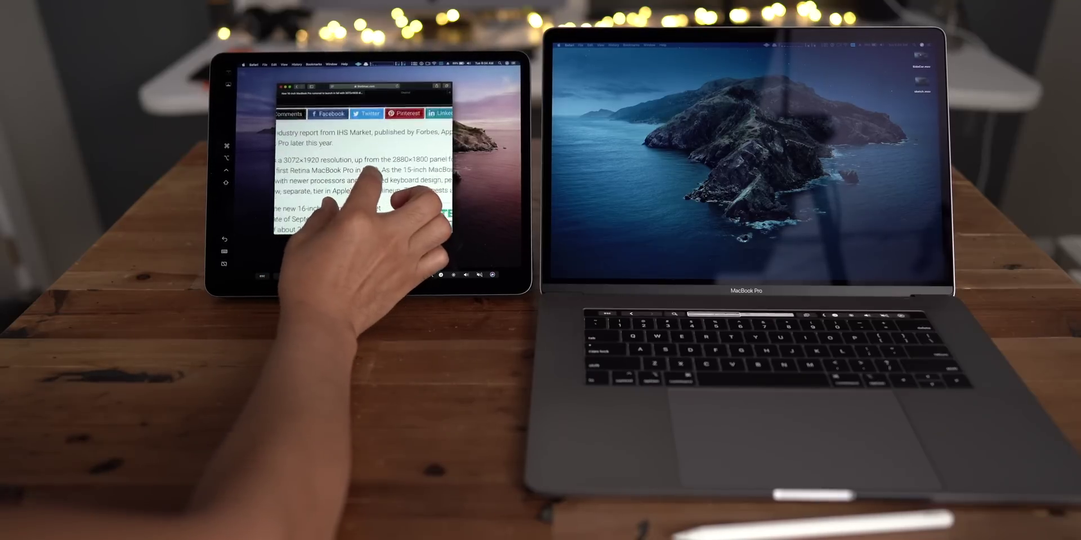
scroll(365, 180, "down", 5)
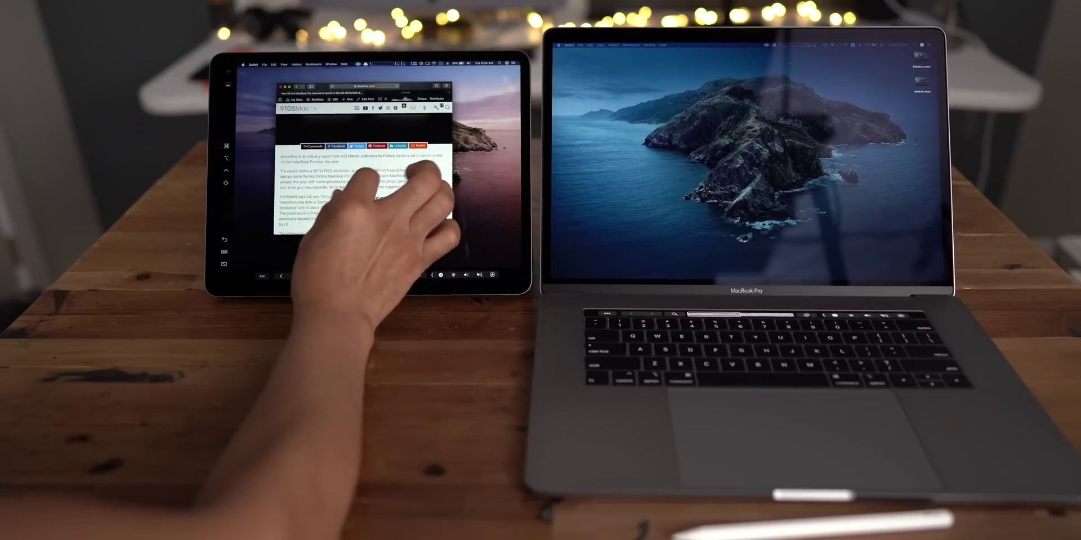
scroll(365, 180, "down", 5)
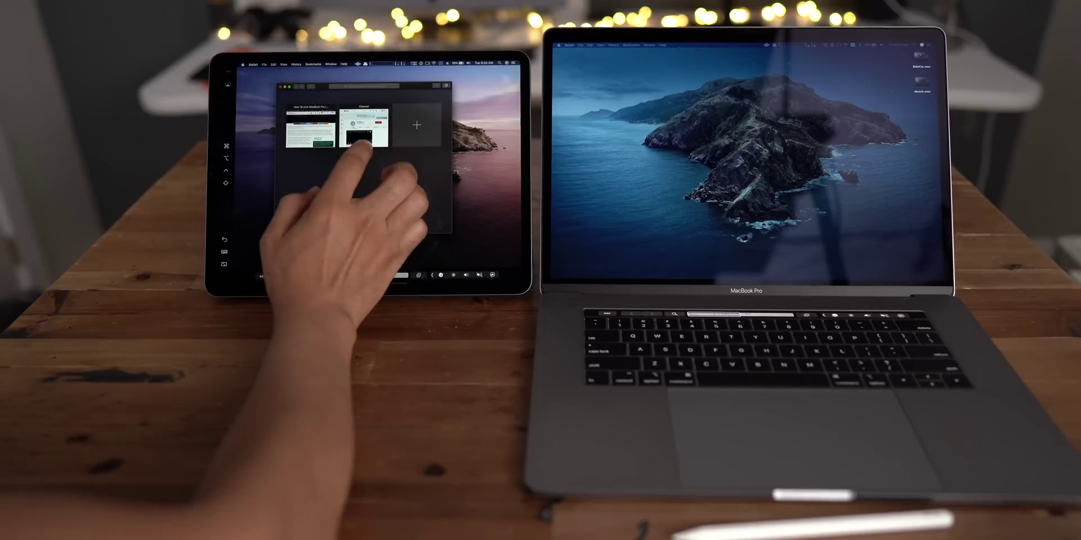
left_click(363, 128)
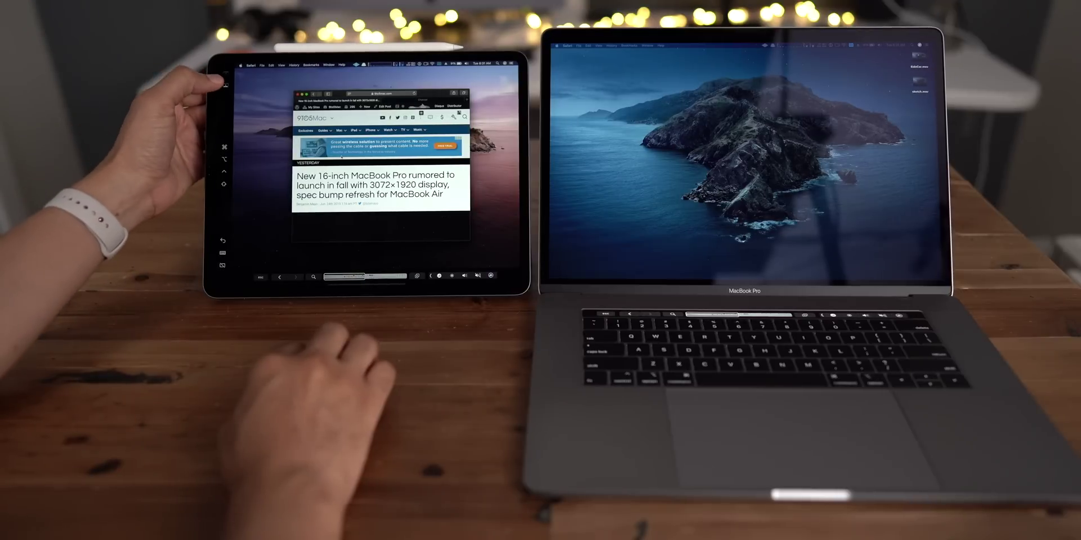
Show the Dock on the iPad display using the Sidecar sidebar control.
left_click(225, 85)
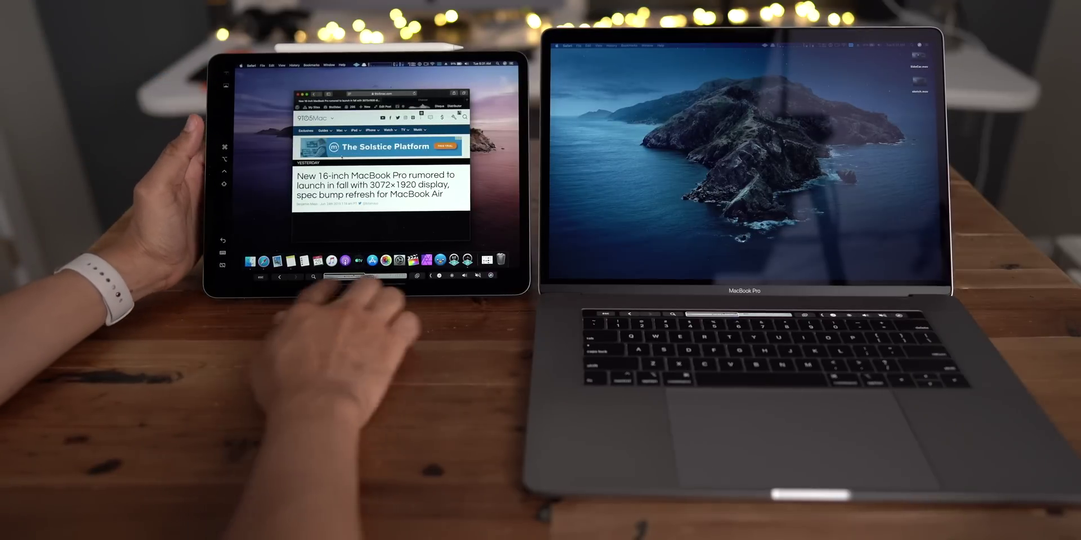